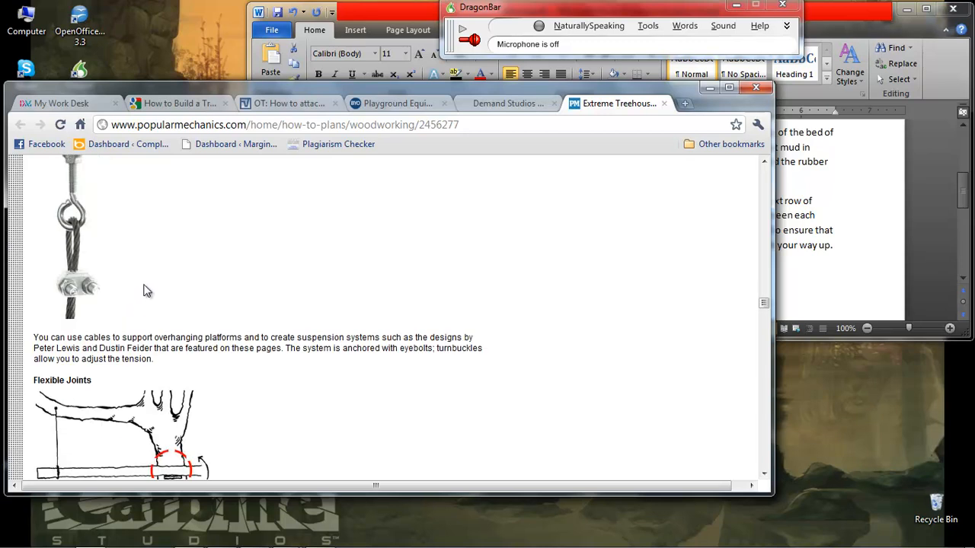
Skim the Popular Mechanics Extreme Treehouses article, including the flexible joints and healthy tree sections
{"action": "scroll", "coordinate": [147, 290], "scroll_direction": "down", "scroll_amount": 12}
{"action": "scroll", "coordinate": [404, 309], "scroll_direction": "down", "scroll_amount": 4}
{"action": "scroll", "coordinate": [405, 304], "scroll_direction": "up", "scroll_amount": 3}
{"action": "scroll", "coordinate": [404, 304], "scroll_direction": "up", "scroll_amount": 2}
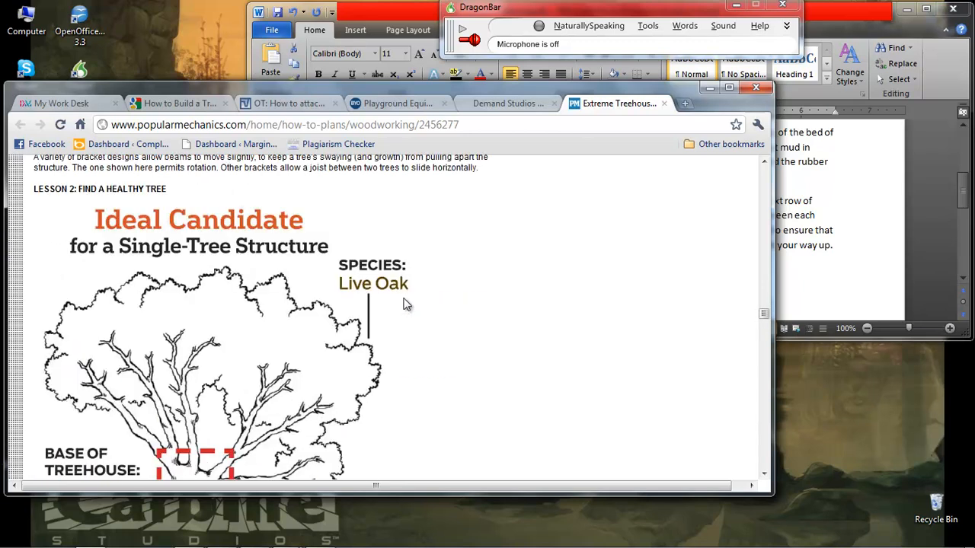
{"action": "scroll", "coordinate": [405, 303], "scroll_direction": "down", "scroll_amount": 6}
Skim the equipment categories on the byoplayground.com page and close that page
{"action": "left_click", "coordinate": [518, 101]}
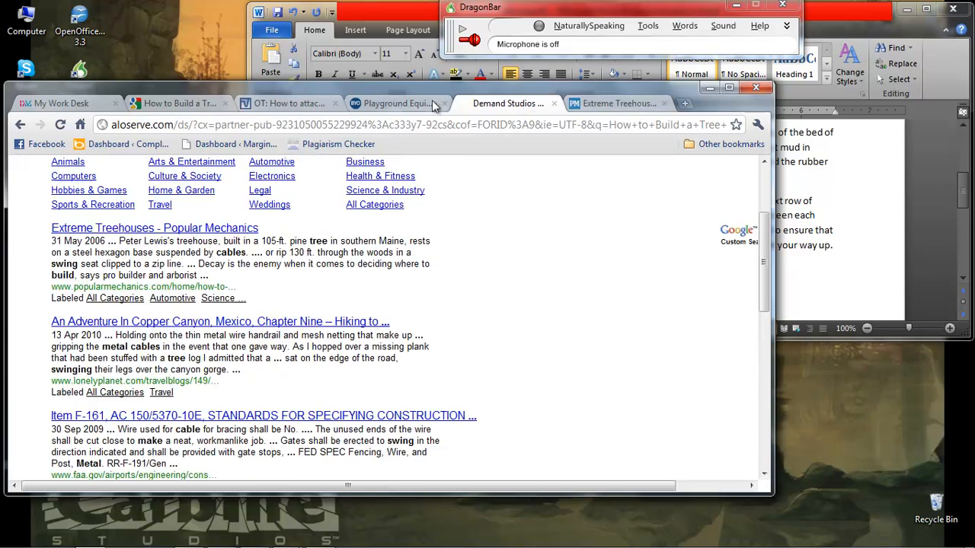
{"action": "left_click", "coordinate": [420, 101]}
{"action": "scroll", "coordinate": [451, 289], "scroll_direction": "down", "scroll_amount": 3}
{"action": "scroll", "coordinate": [451, 280], "scroll_direction": "down", "scroll_amount": 12}
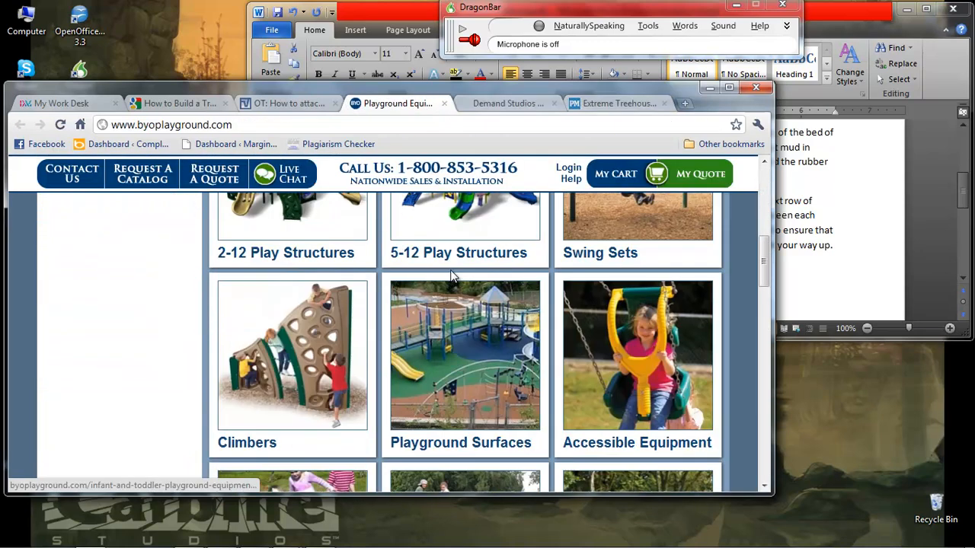
{"action": "scroll", "coordinate": [452, 232], "scroll_direction": "up", "scroll_amount": 5}
{"action": "scroll", "coordinate": [451, 233], "scroll_direction": "down", "scroll_amount": 3}
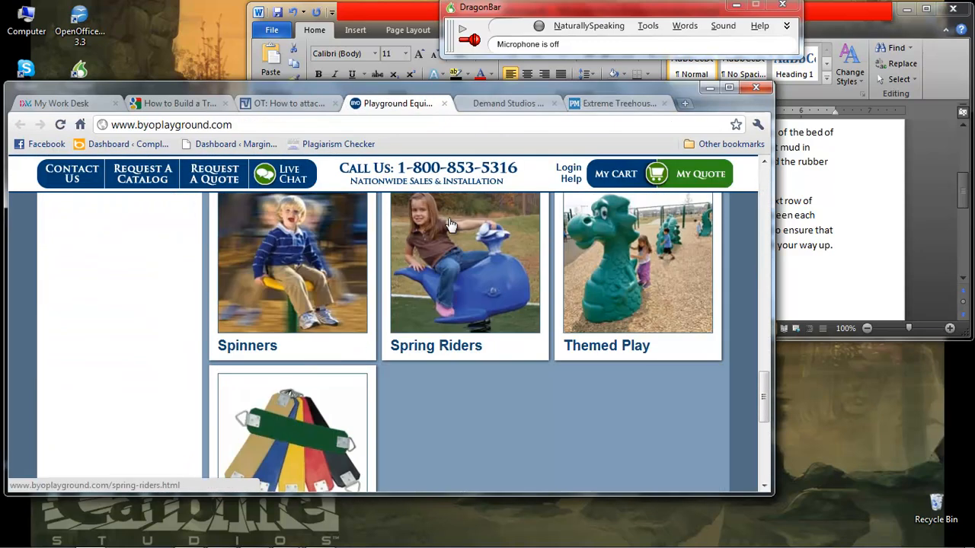
{"action": "left_click", "coordinate": [444, 103]}
Skim the Home Shop Machinist forum thread about attaching a swing between two trees, and close it
{"action": "left_click", "coordinate": [282, 104]}
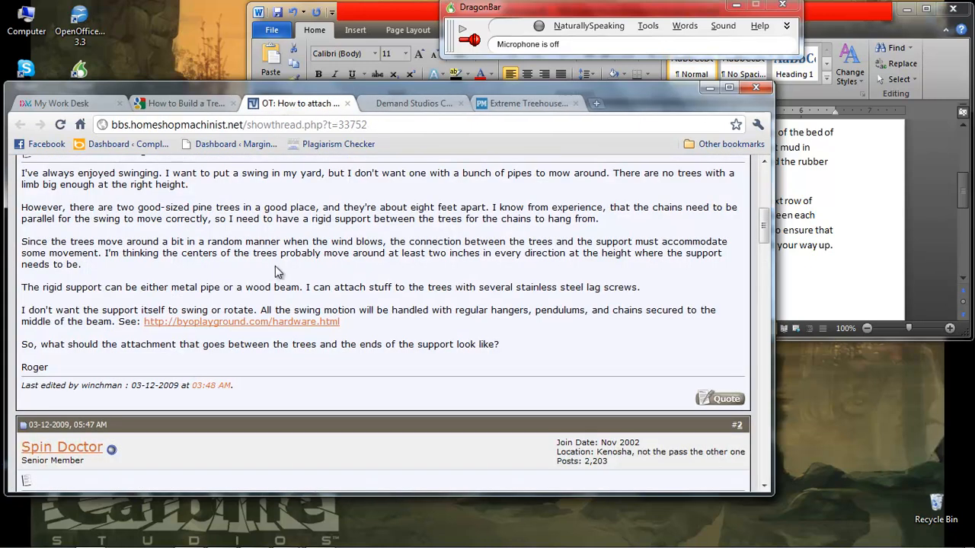
{"action": "scroll", "coordinate": [277, 264], "scroll_direction": "down", "scroll_amount": 2}
{"action": "scroll", "coordinate": [278, 264], "scroll_direction": "down", "scroll_amount": 6}
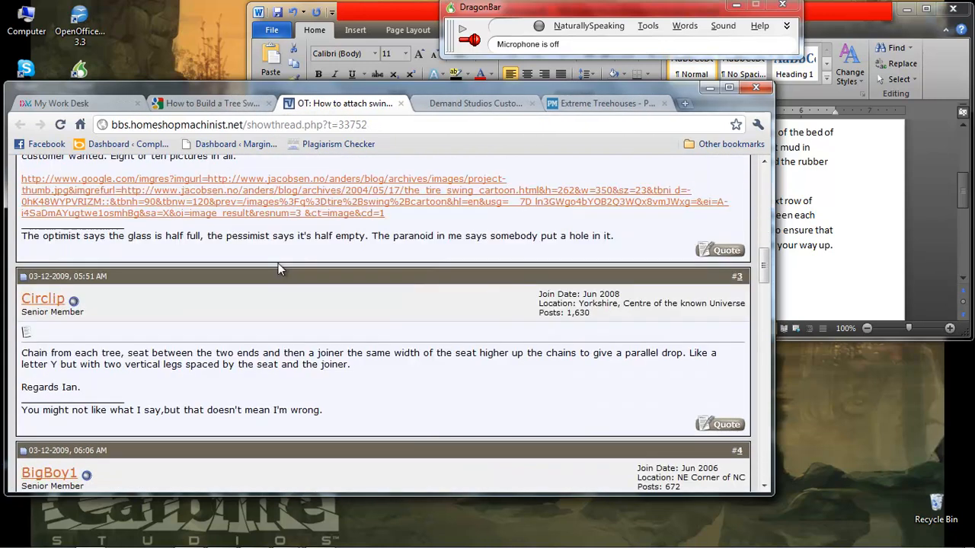
{"action": "scroll", "coordinate": [278, 267], "scroll_direction": "down", "scroll_amount": 5}
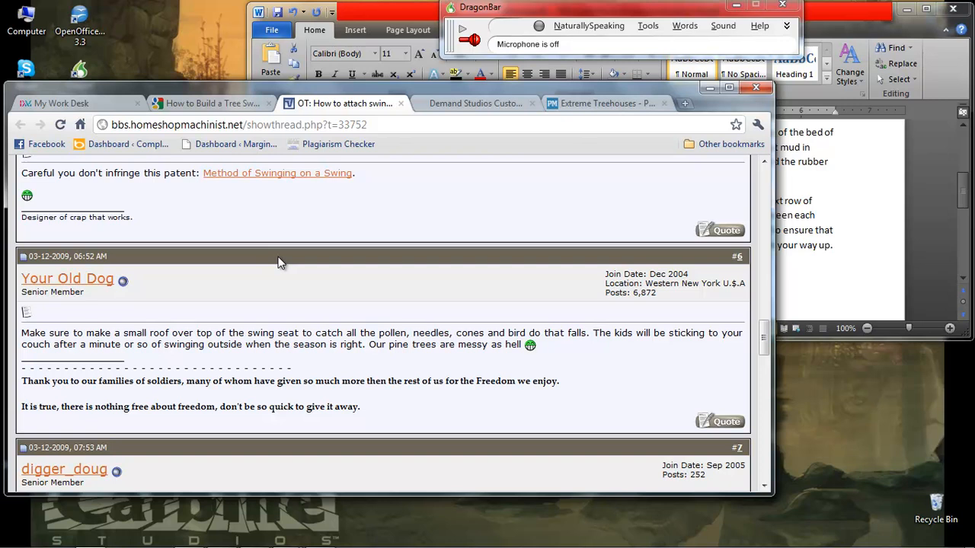
{"action": "left_click", "coordinate": [400, 104]}
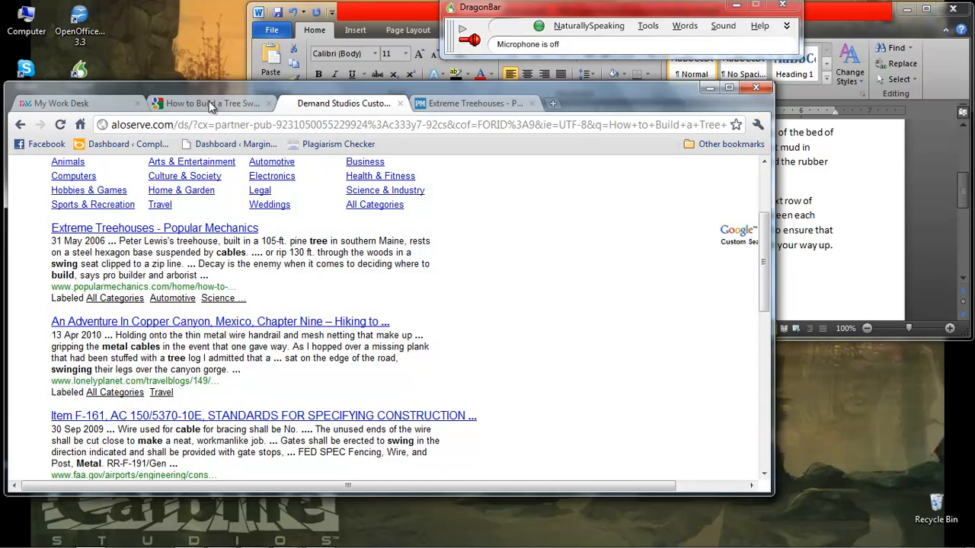
Broaden the Google search to "How to Build a Tree Swing" by removing "With Metal Cables"
{"action": "left_click", "coordinate": [210, 105]}
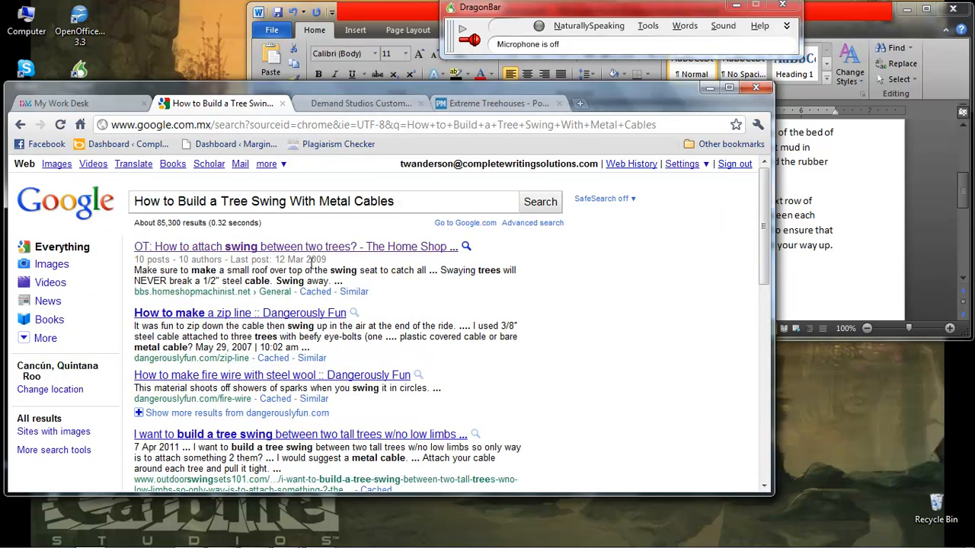
{"action": "left_click_drag", "start_coordinate": [290, 202], "coordinate": [390, 202]}
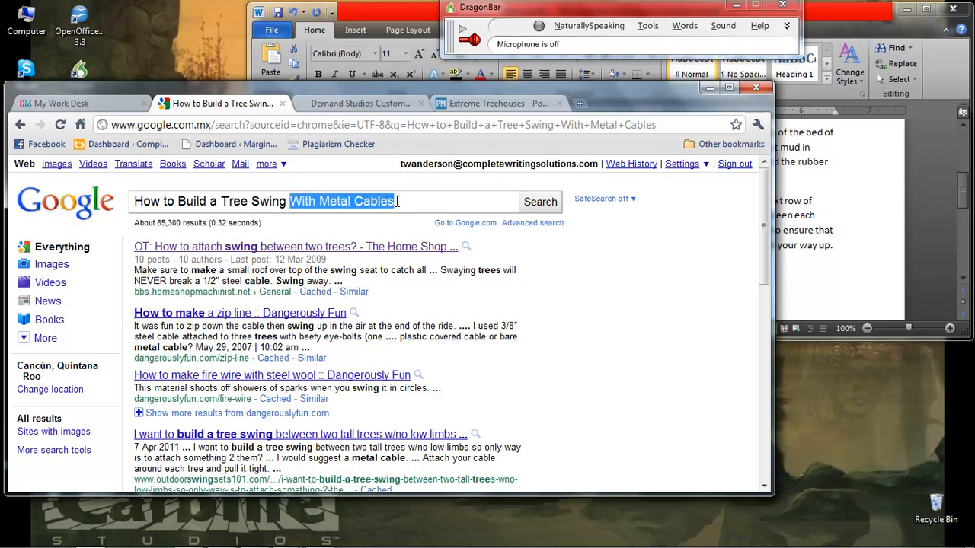
{"action": "key", "text": "BackSpace"}
{"action": "key", "text": "Return"}
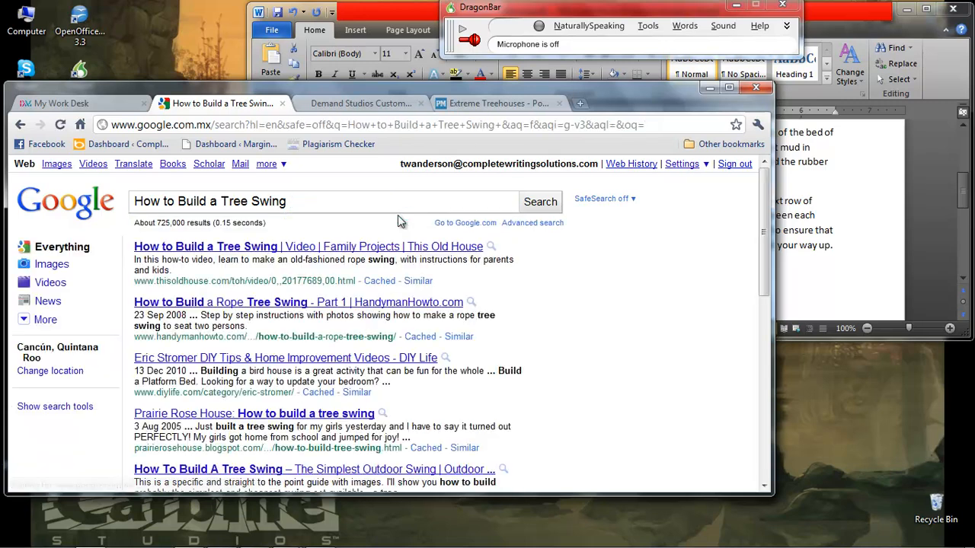
Open the This Old House tree swing result separately from the search results and read its numbered building steps
{"action": "middle_click", "coordinate": [182, 248]}
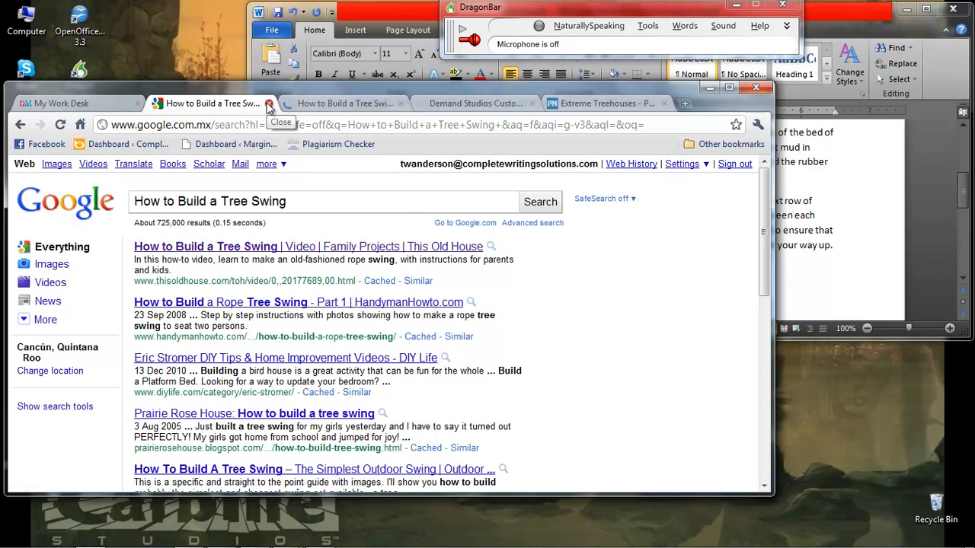
{"action": "left_click", "coordinate": [322, 106]}
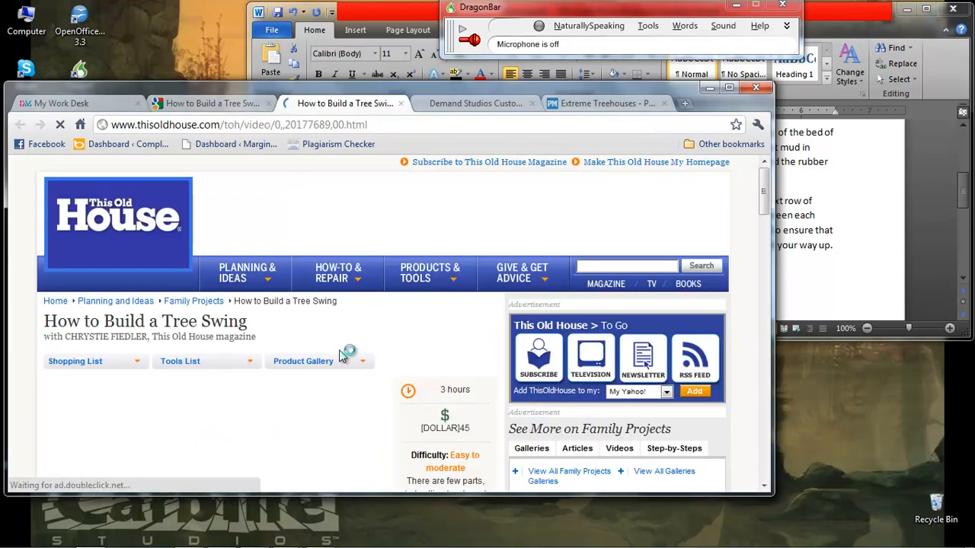
{"action": "scroll", "coordinate": [338, 351], "scroll_direction": "down", "scroll_amount": 3}
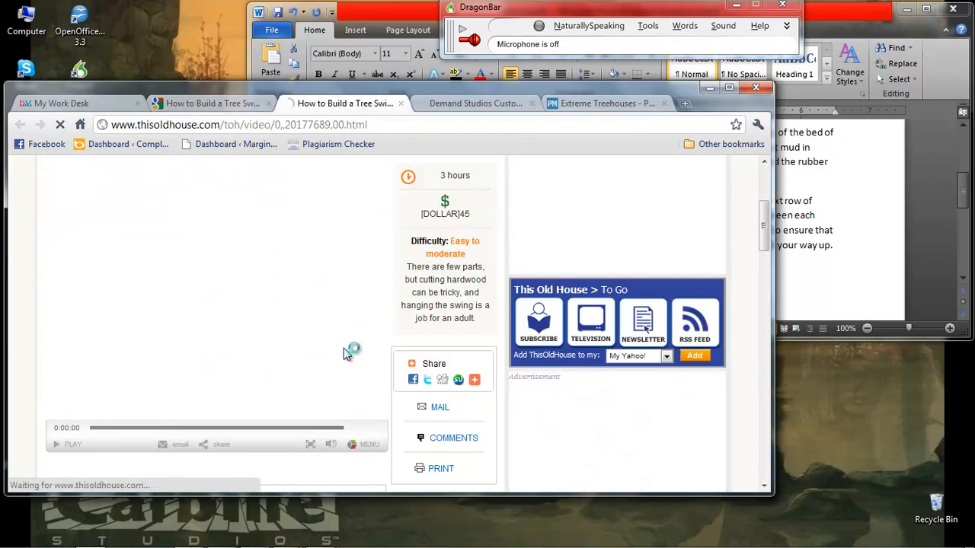
{"action": "scroll", "coordinate": [343, 348], "scroll_direction": "down", "scroll_amount": 3}
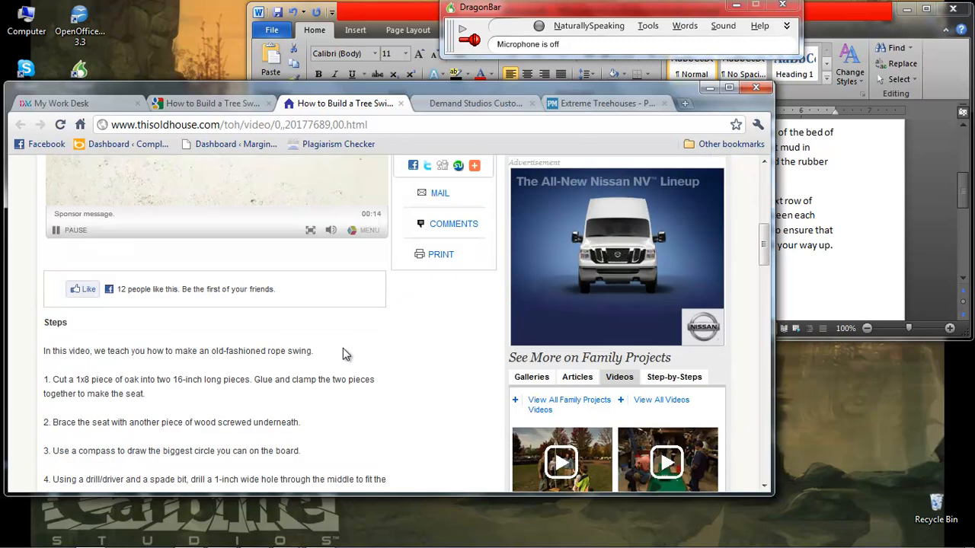
{"action": "scroll", "coordinate": [342, 355], "scroll_direction": "down", "scroll_amount": 1}
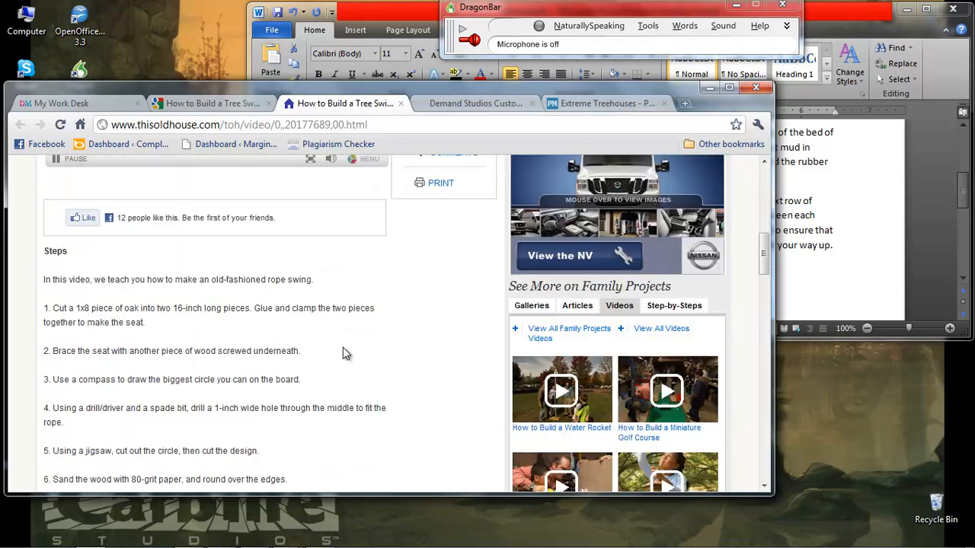
{"action": "scroll", "coordinate": [343, 353], "scroll_direction": "down", "scroll_amount": 2}
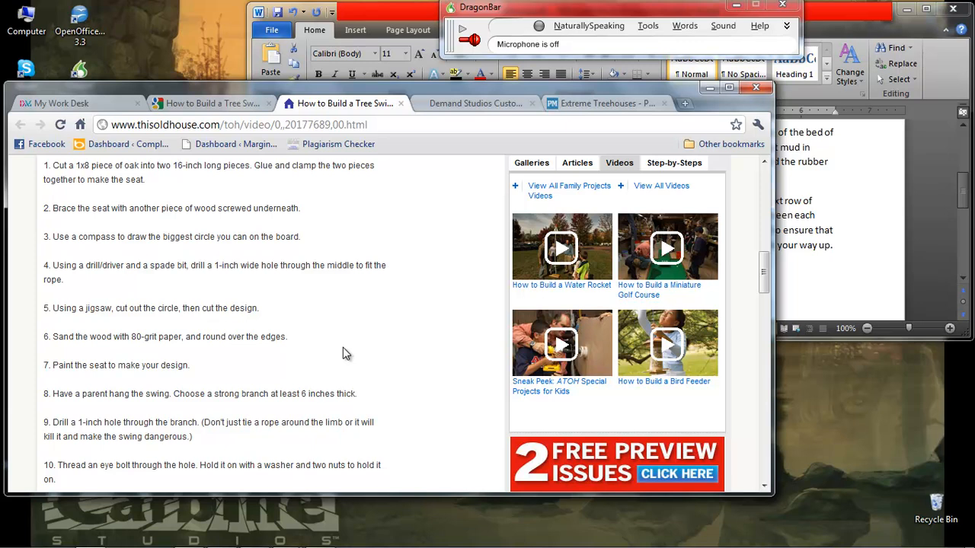
{"action": "scroll", "coordinate": [343, 354], "scroll_direction": "down", "scroll_amount": 1}
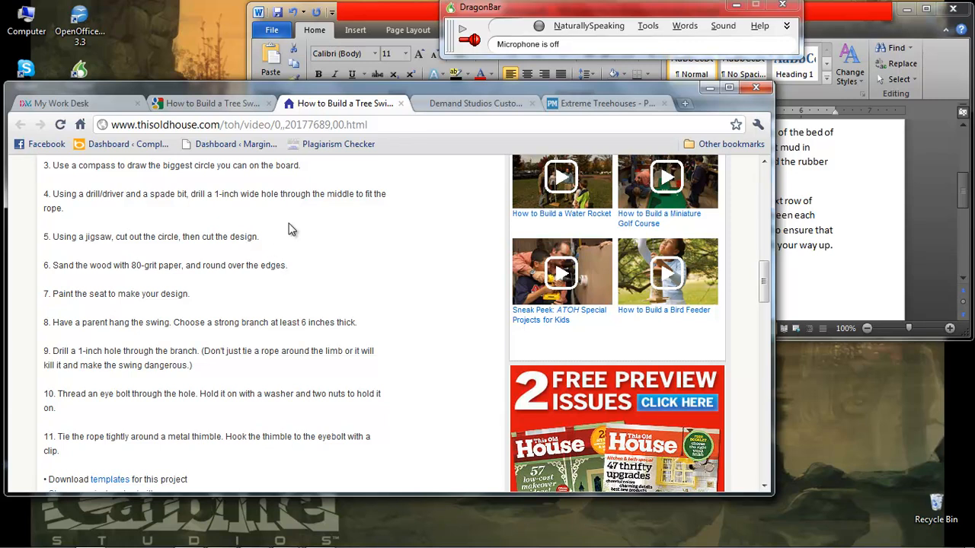
Look through the remaining Google results for other tree swing building guides
{"action": "left_click", "coordinate": [221, 102]}
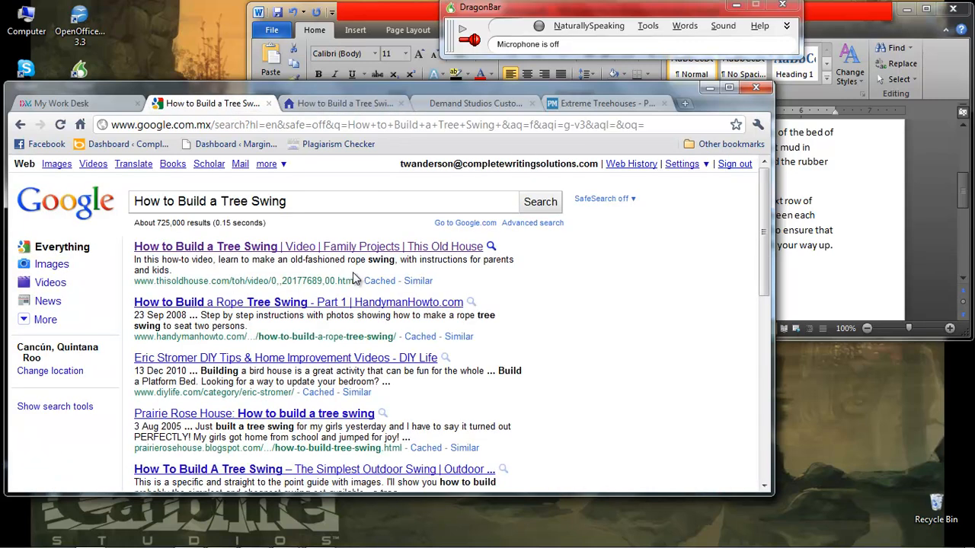
{"action": "scroll", "coordinate": [352, 281], "scroll_direction": "down", "scroll_amount": 1}
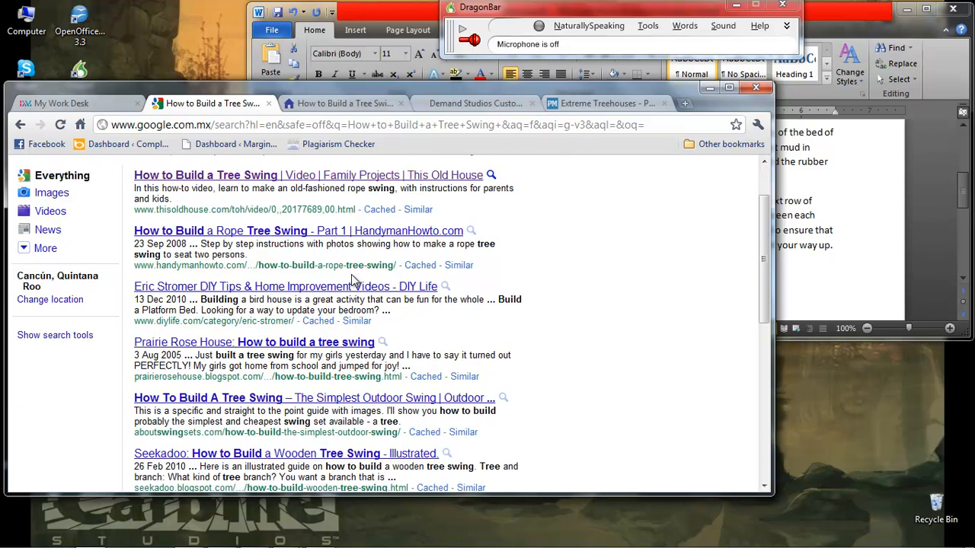
{"action": "scroll", "coordinate": [352, 280], "scroll_direction": "down", "scroll_amount": 2}
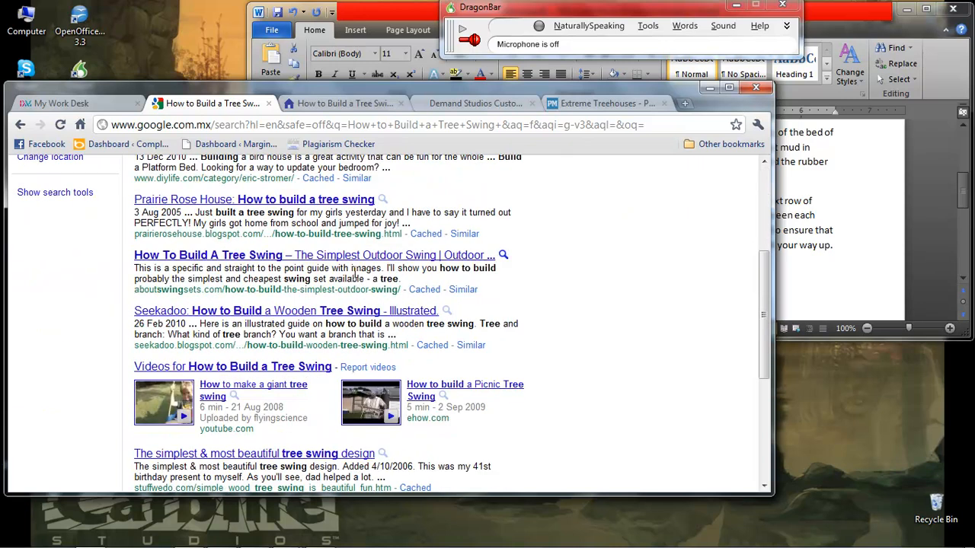
{"action": "scroll", "coordinate": [353, 272], "scroll_direction": "down", "scroll_amount": 3}
Return to the This Old House tree swing page, review it, and pause its video
{"action": "left_click", "coordinate": [339, 105]}
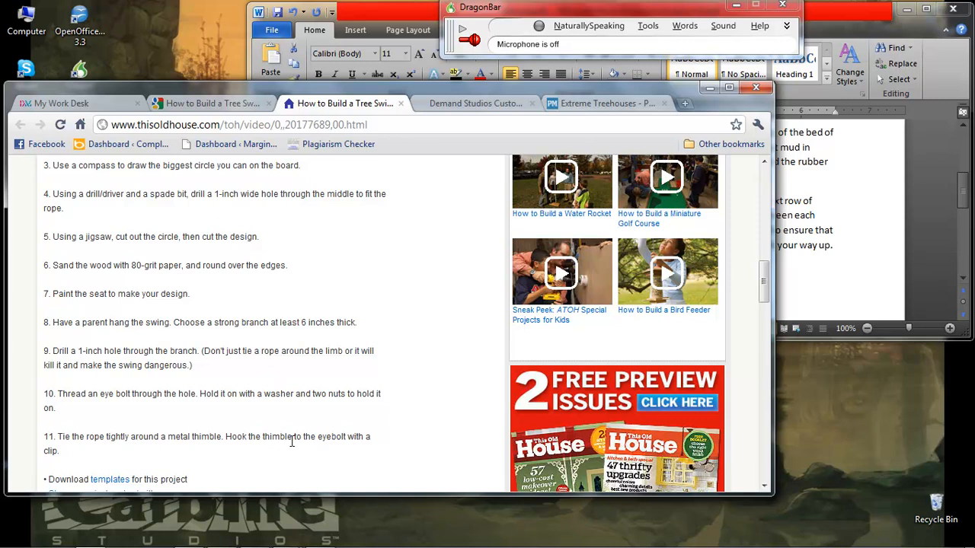
{"action": "scroll", "coordinate": [297, 434], "scroll_direction": "down", "scroll_amount": 3}
{"action": "scroll", "coordinate": [291, 431], "scroll_direction": "up", "scroll_amount": 10}
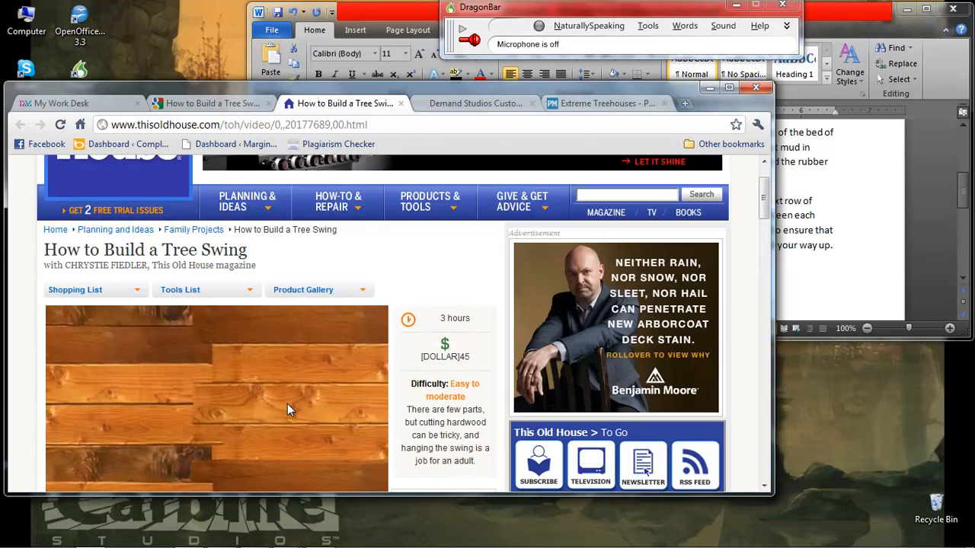
{"action": "left_click", "coordinate": [287, 404]}
{"action": "scroll", "coordinate": [221, 415], "scroll_direction": "down", "scroll_amount": 2}
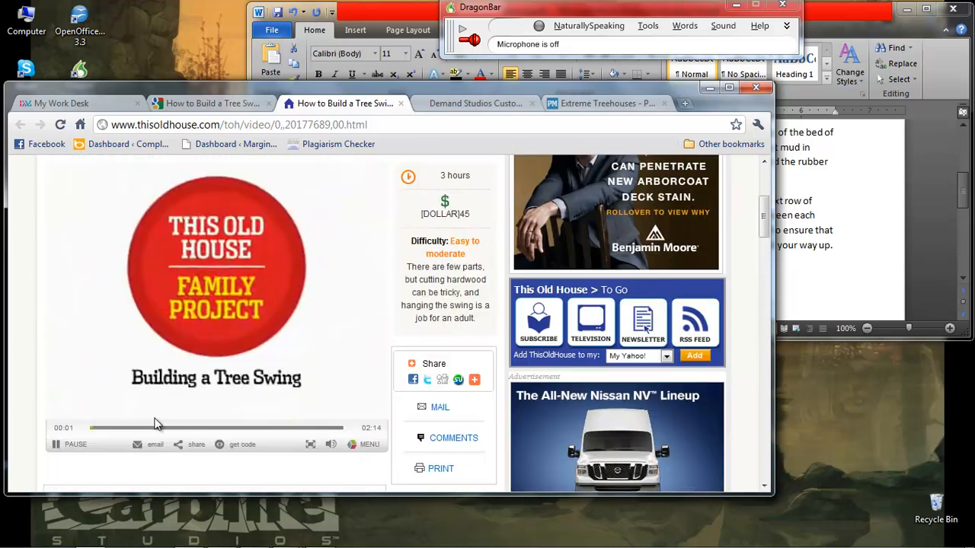
{"action": "left_click", "coordinate": [64, 448]}
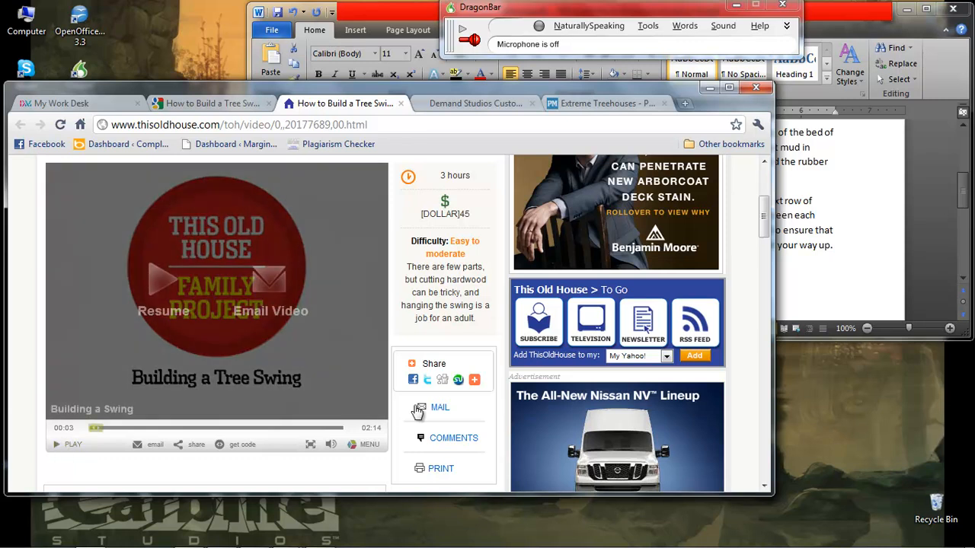
{"action": "mouse_move", "coordinate": [434, 364]}
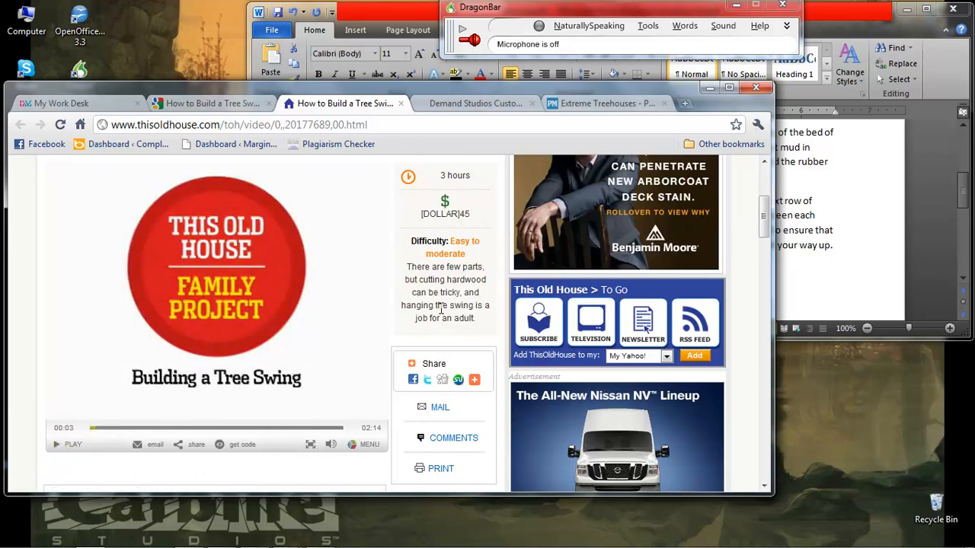
Close the Demand Studios custom search page and browse the treehouse photos in the Extreme Treehouses article
{"action": "left_click", "coordinate": [476, 103]}
{"action": "left_click", "coordinate": [531, 102]}
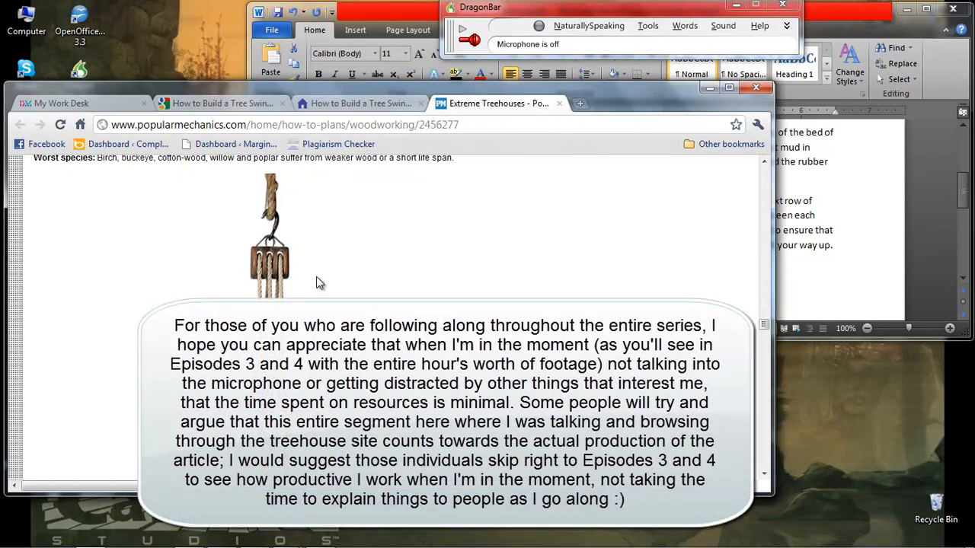
{"action": "scroll", "coordinate": [316, 278], "scroll_direction": "down", "scroll_amount": 10}
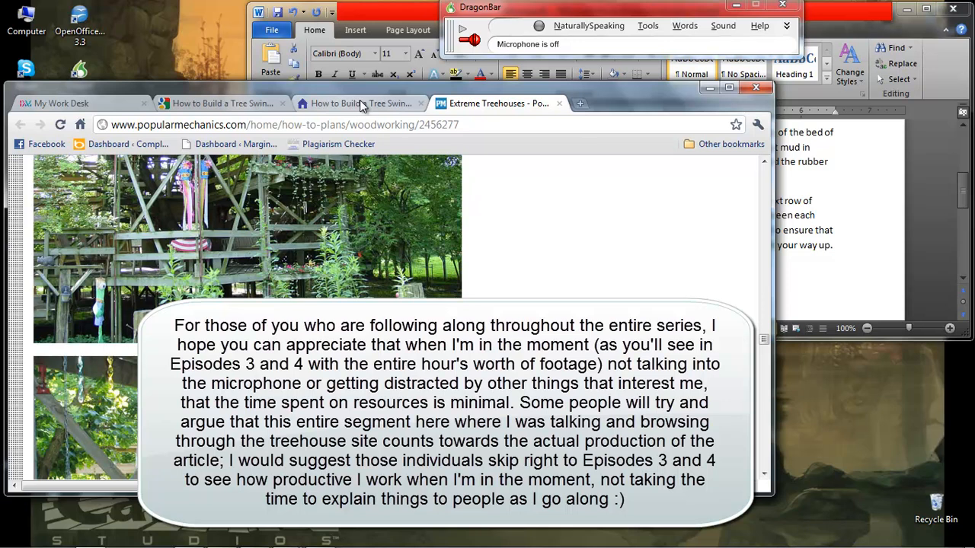
{"action": "mouse_move", "coordinate": [960, 544]}
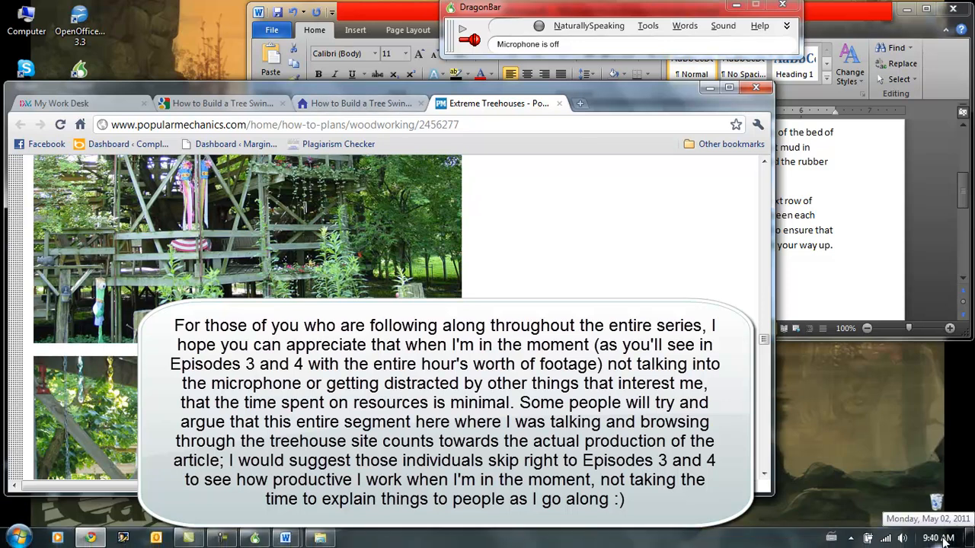
{"action": "scroll", "coordinate": [288, 313], "scroll_direction": "down", "scroll_amount": 10}
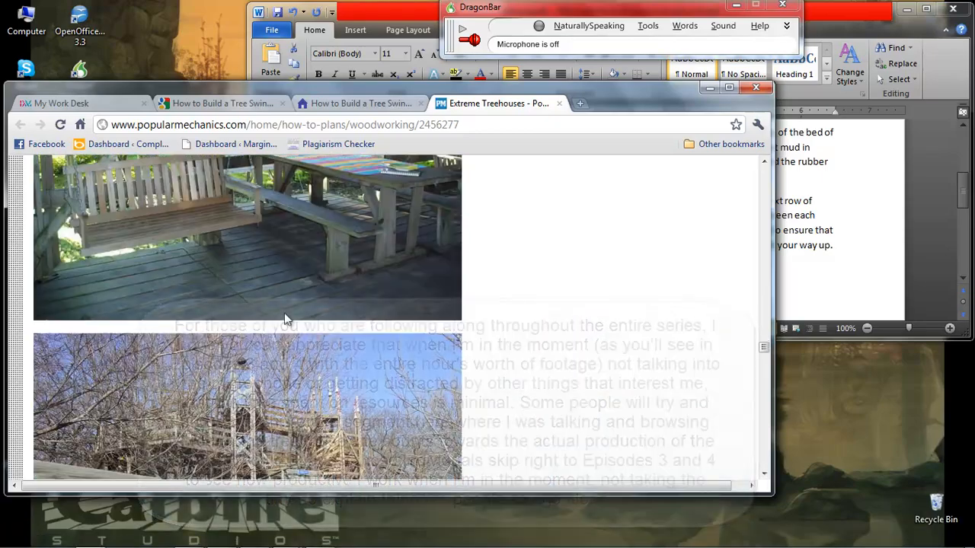
{"action": "scroll", "coordinate": [466, 342], "scroll_direction": "down", "scroll_amount": 8}
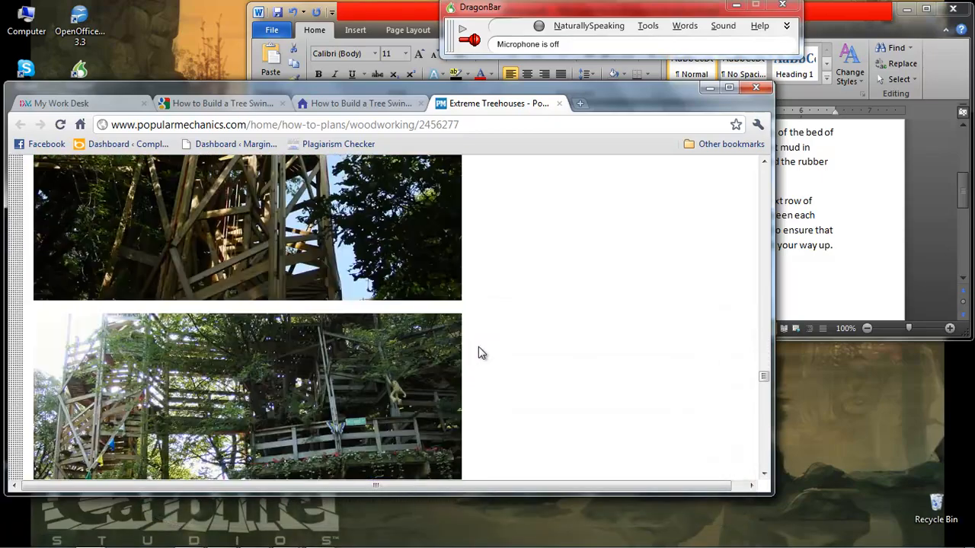
{"action": "scroll", "coordinate": [485, 352], "scroll_direction": "down", "scroll_amount": 8}
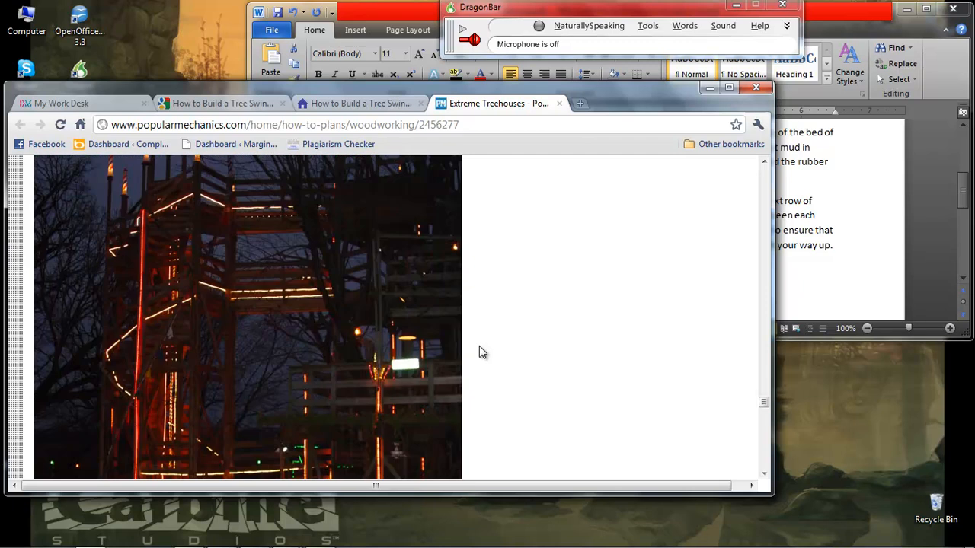
{"action": "scroll", "coordinate": [479, 350], "scroll_direction": "down", "scroll_amount": 8}
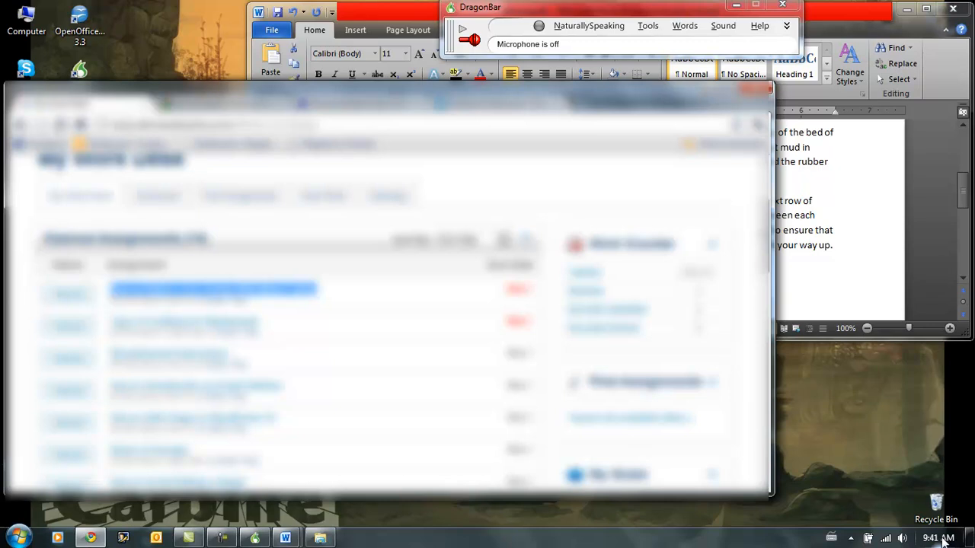
Open the system calendar and clock to check the current date and time
{"action": "mouse_move", "coordinate": [943, 539]}
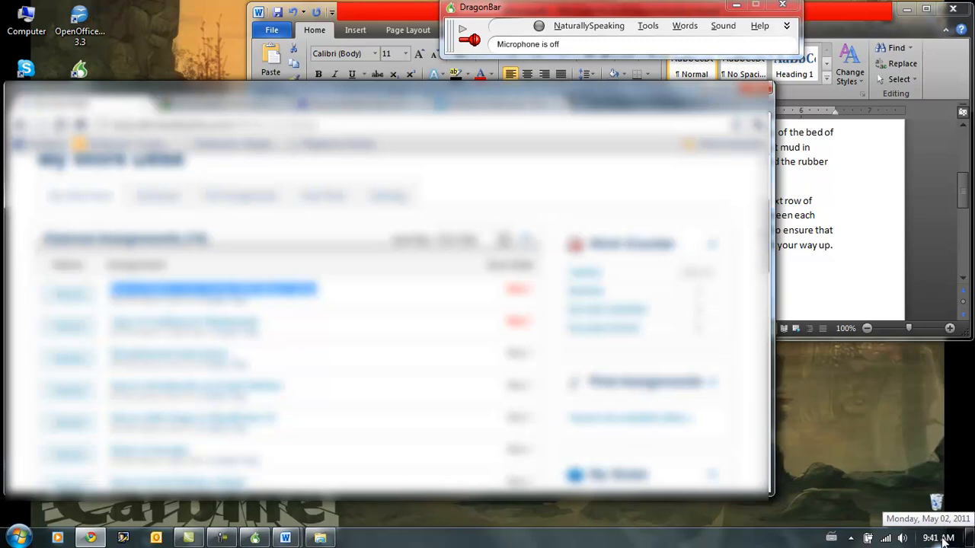
{"action": "left_click", "coordinate": [943, 539]}
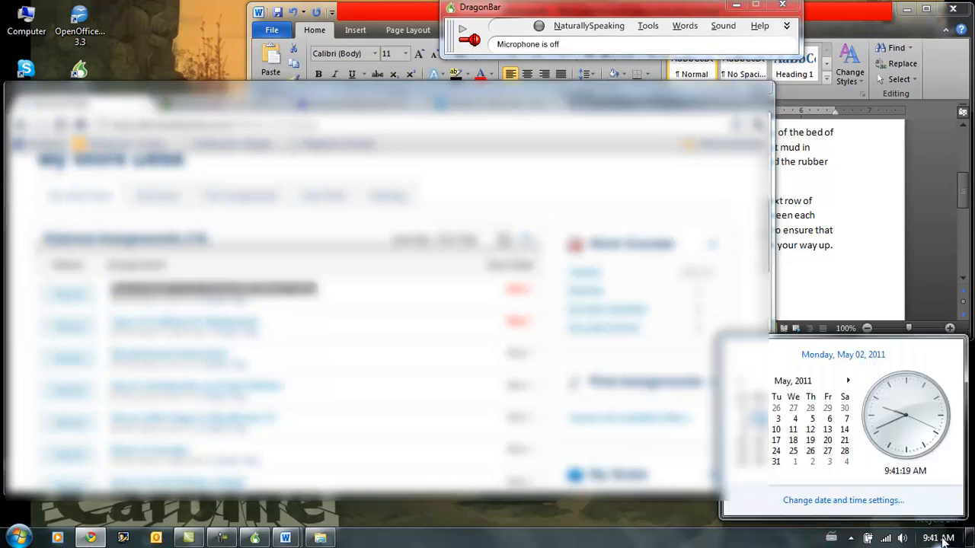
{"action": "left_click", "coordinate": [943, 540]}
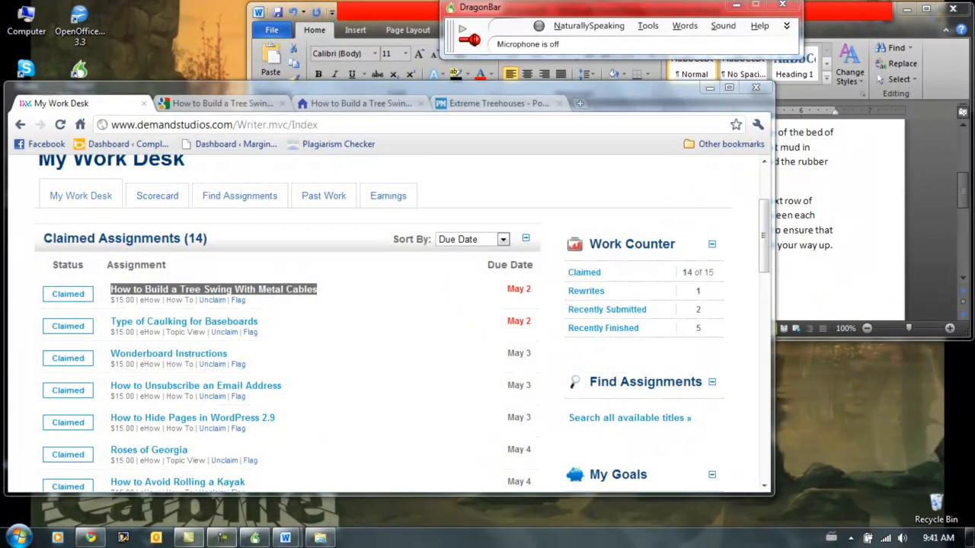
{"action": "left_click", "coordinate": [254, 539]}
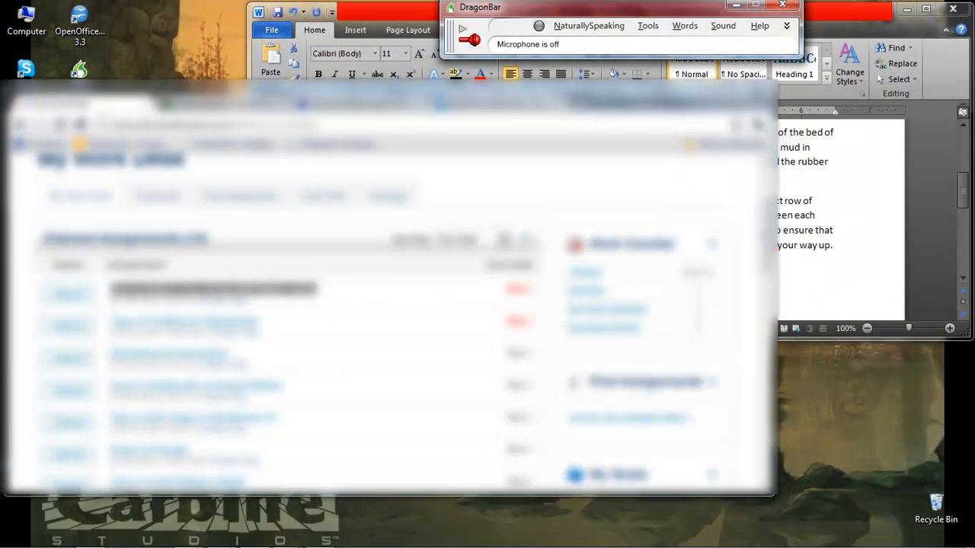
{"action": "left_click", "coordinate": [223, 542]}
{"action": "left_click", "coordinate": [904, 478]}
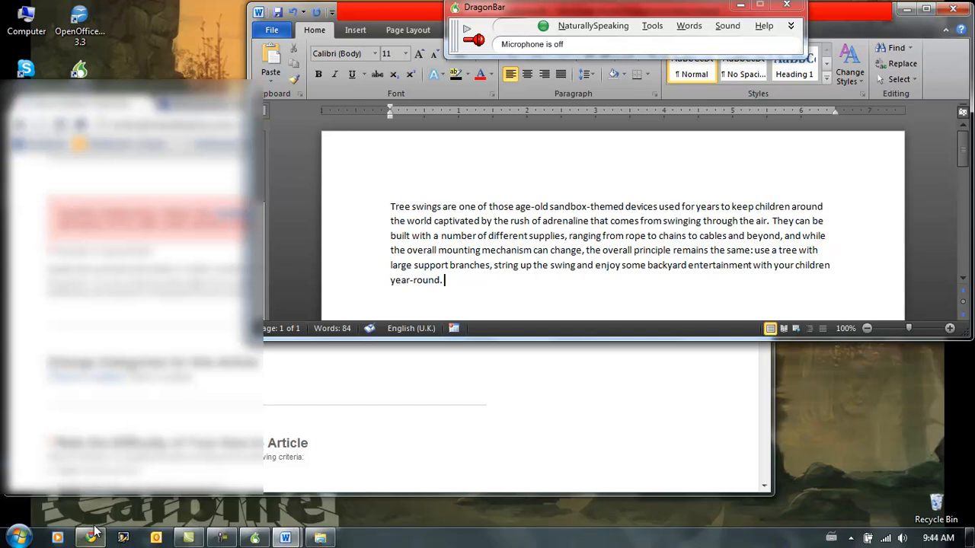
{"action": "left_click", "coordinate": [187, 539]}
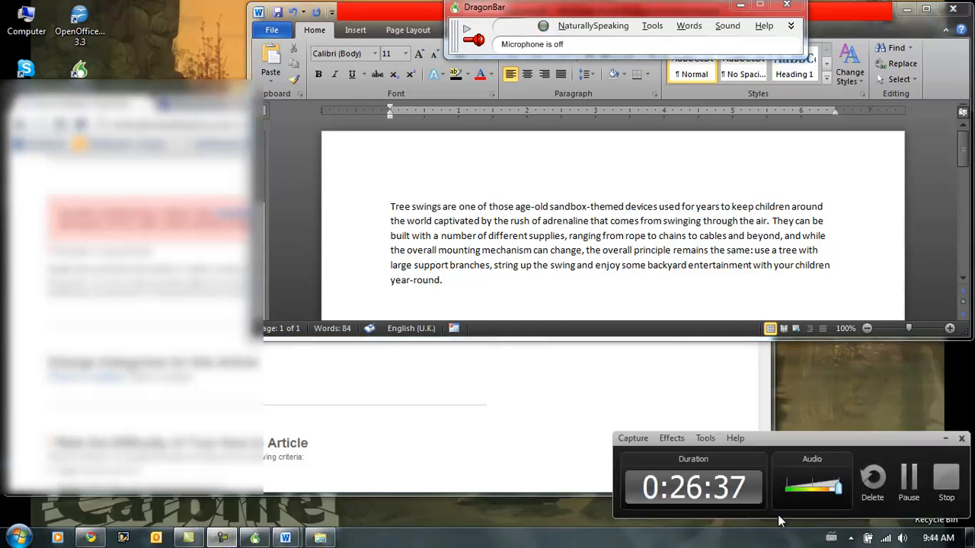
{"action": "left_click", "coordinate": [914, 481]}
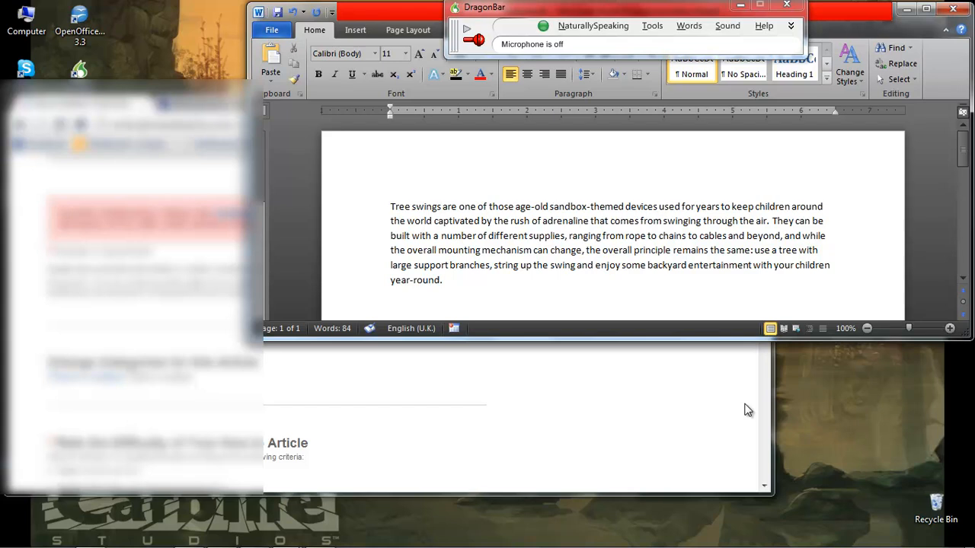
{"action": "mouse_move", "coordinate": [958, 543]}
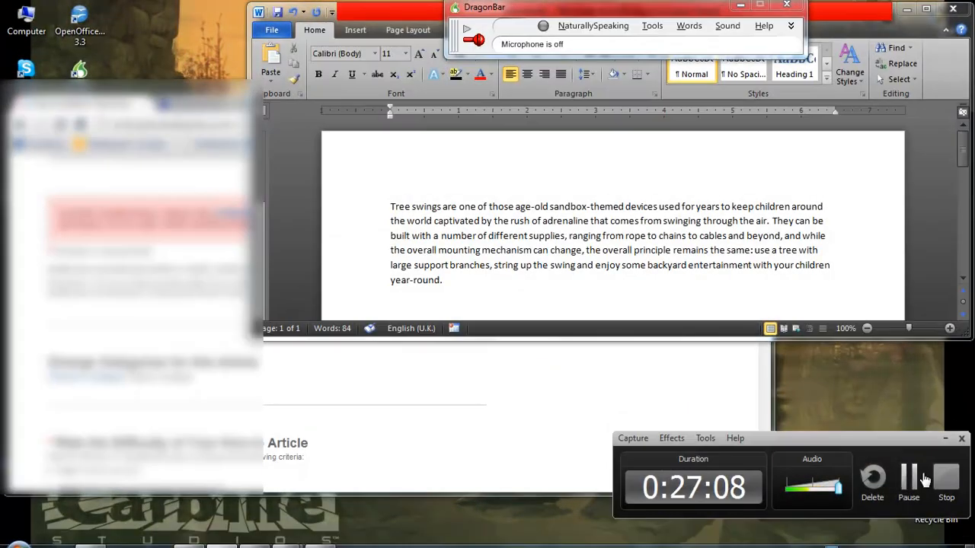
{"action": "left_click", "coordinate": [909, 479]}
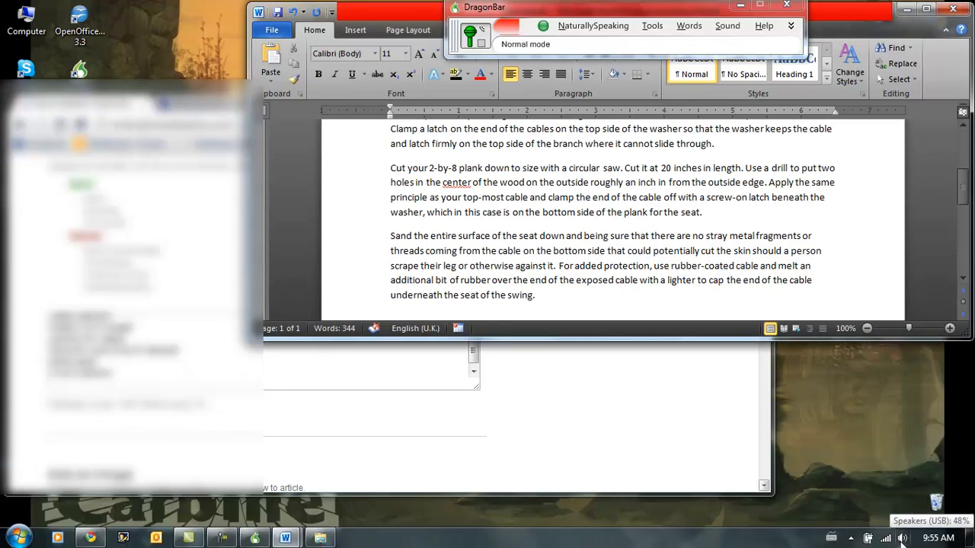
Turn off the dictation microphone and delete the stray words "Iraq come back down" after the tree swing draft's last sentence
{"action": "left_click", "coordinate": [485, 45]}
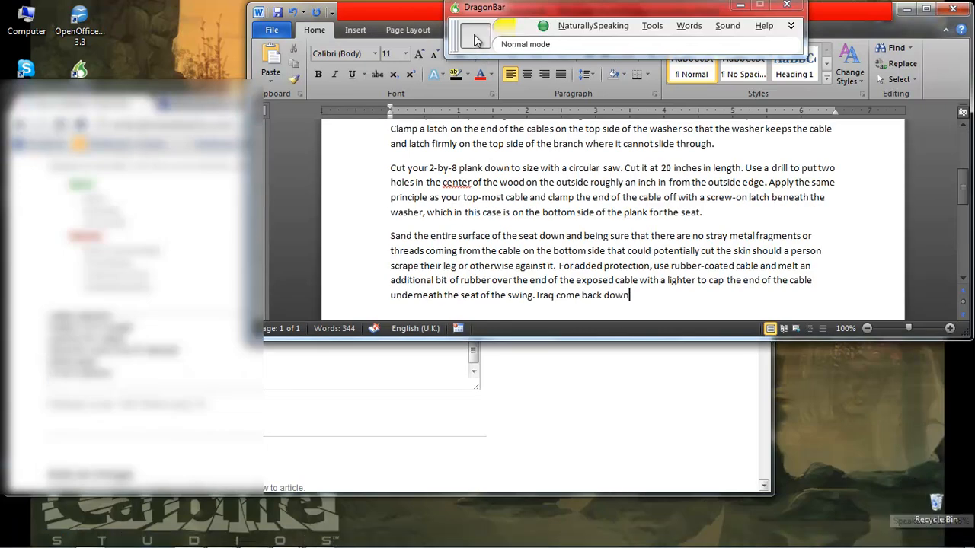
{"action": "left_click_drag", "start_coordinate": [629, 295], "coordinate": [543, 289]}
{"action": "key", "text": "Delete"}
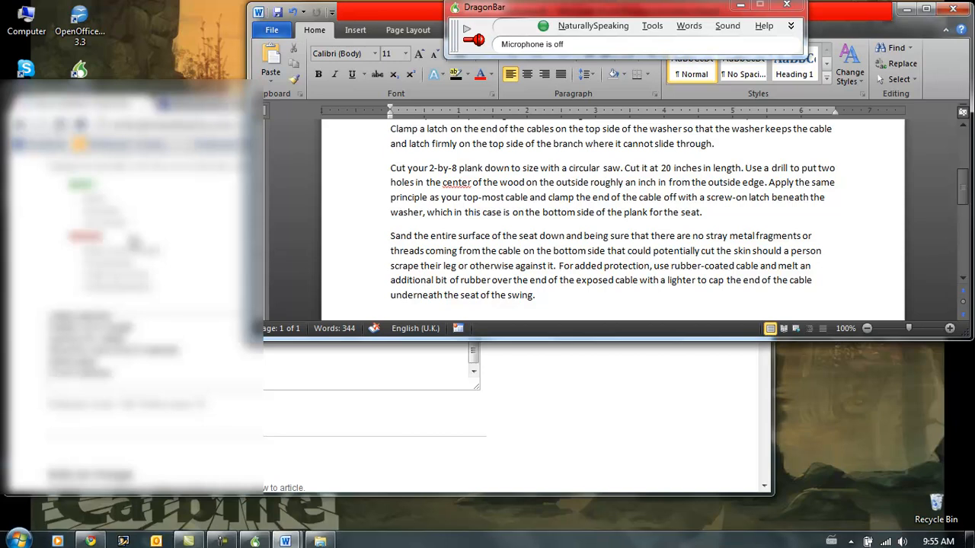
Switch to the browser and look over the article submission form, from the supplies list to the tips sections
{"action": "left_click", "coordinate": [168, 222]}
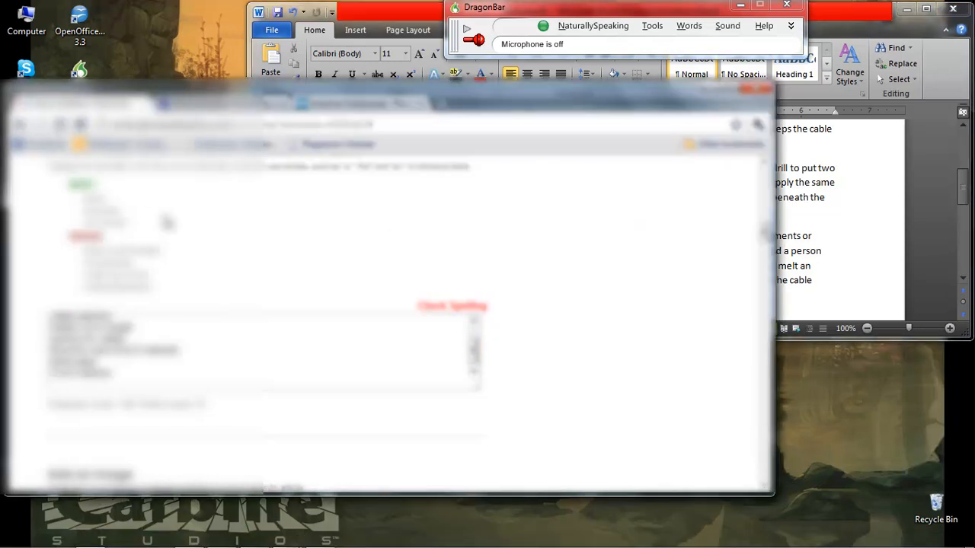
{"action": "scroll", "coordinate": [283, 240], "scroll_direction": "down", "scroll_amount": 9}
{"action": "scroll", "coordinate": [283, 237], "scroll_direction": "down", "scroll_amount": 12}
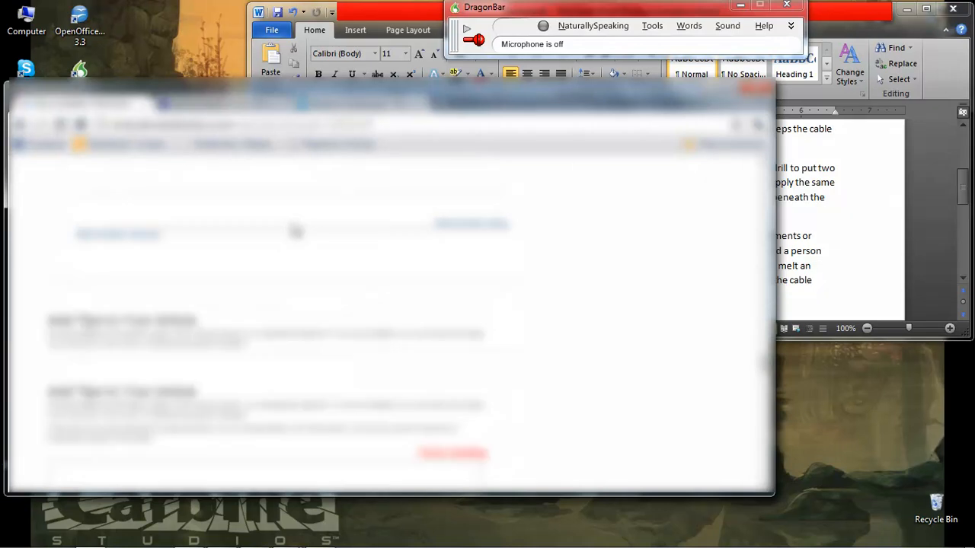
{"action": "scroll", "coordinate": [463, 177], "scroll_direction": "up", "scroll_amount": 9}
{"action": "scroll", "coordinate": [464, 170], "scroll_direction": "up", "scroll_amount": 9}
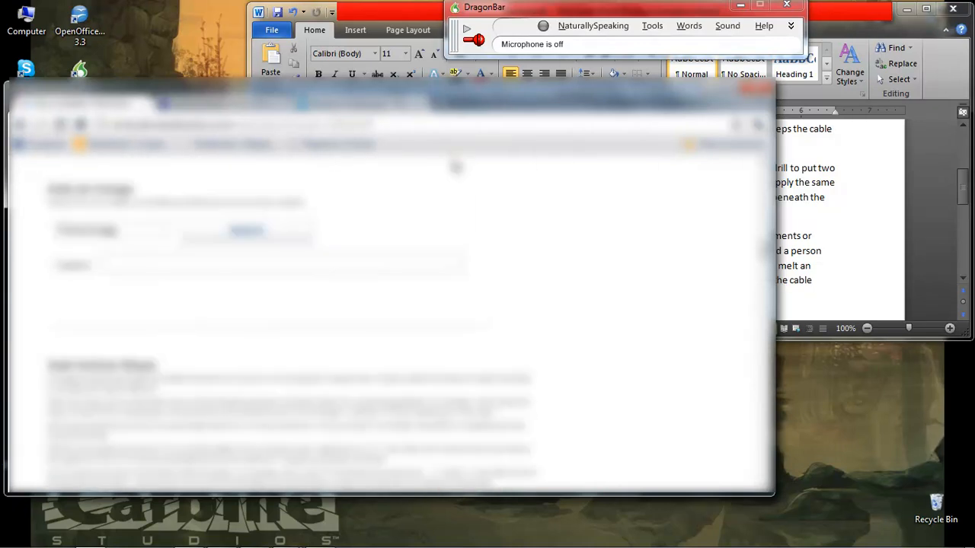
{"action": "scroll", "coordinate": [456, 167], "scroll_direction": "up", "scroll_amount": 3}
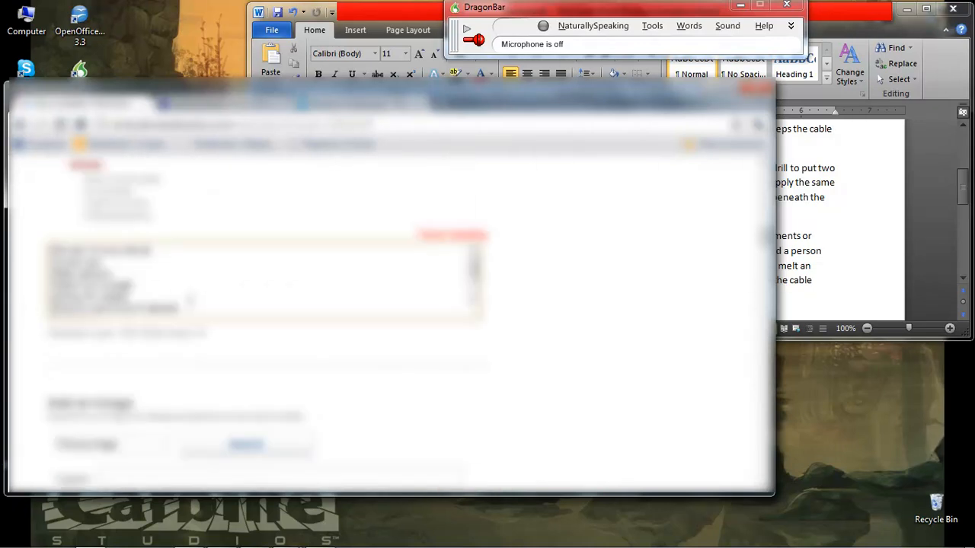
{"action": "scroll", "coordinate": [188, 299], "scroll_direction": "down", "scroll_amount": 1}
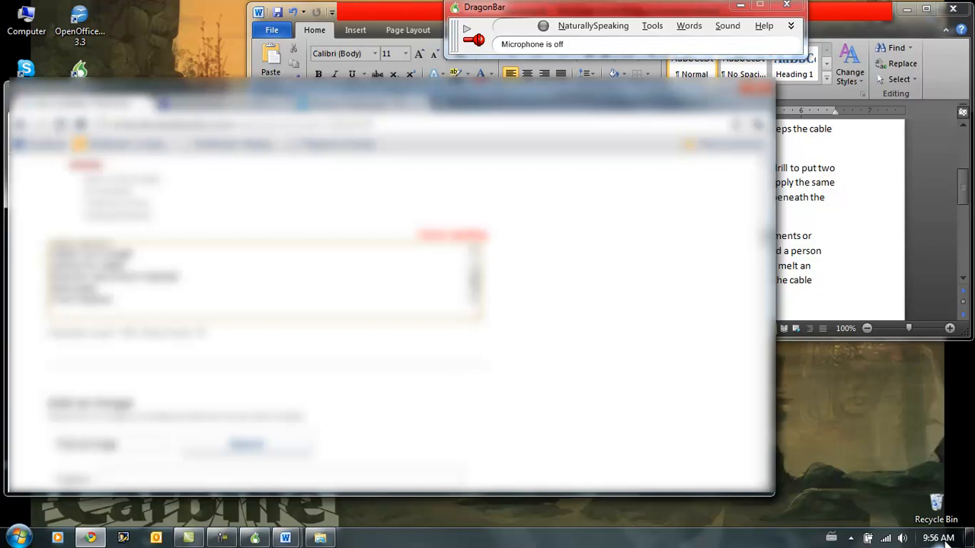
{"action": "left_click", "coordinate": [222, 538]}
{"action": "left_click", "coordinate": [909, 478]}
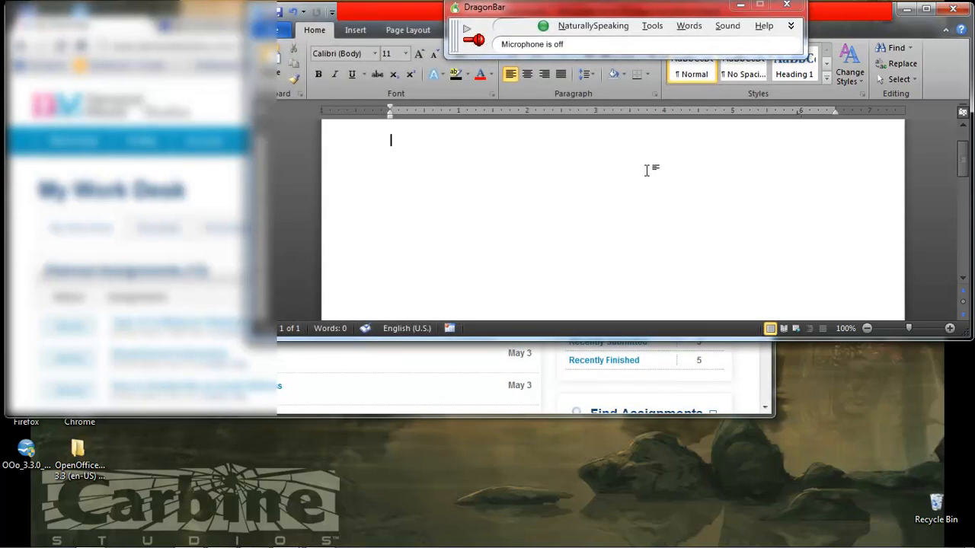
{"action": "mouse_move", "coordinate": [927, 546]}
{"action": "mouse_move", "coordinate": [789, 544]}
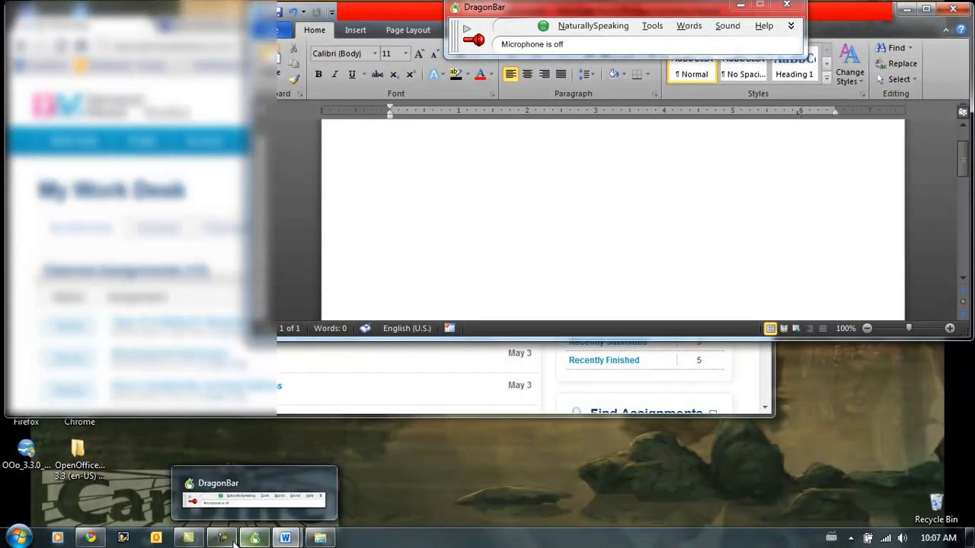
{"action": "left_click", "coordinate": [222, 537]}
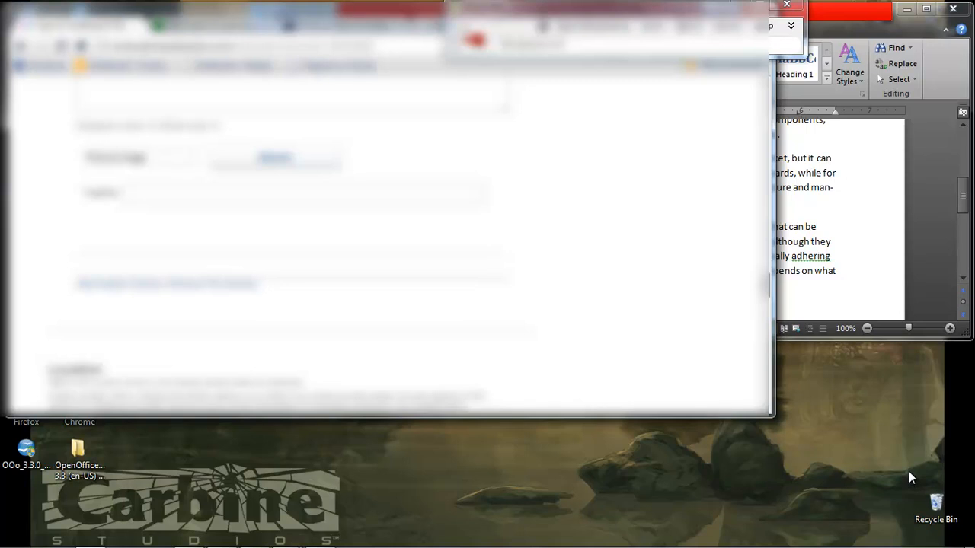
{"action": "mouse_move", "coordinate": [956, 542]}
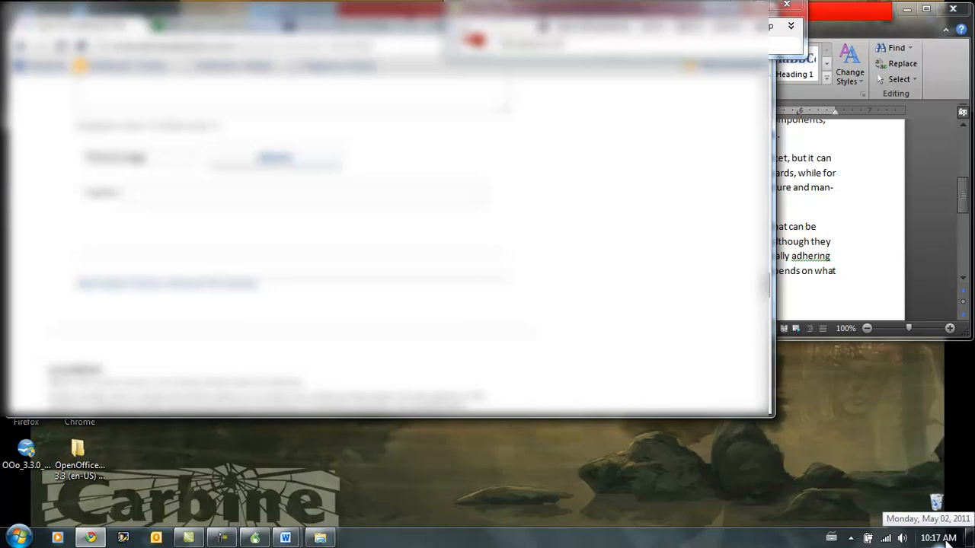
Read the Fine Homebuilding article on caulks and sealants, including its polyurethane section, and go to the article's page 1
{"action": "left_click", "coordinate": [350, 28]}
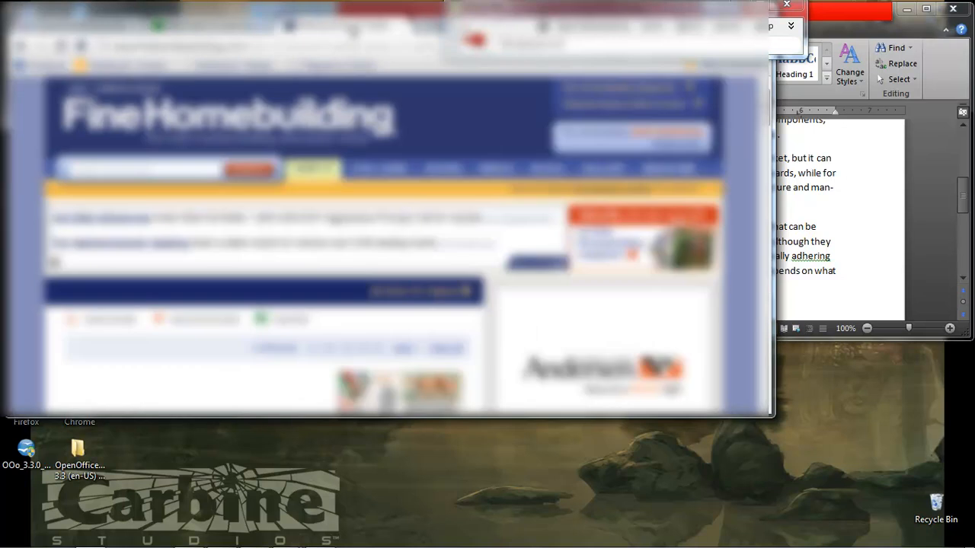
{"action": "scroll", "coordinate": [102, 211], "scroll_direction": "down", "scroll_amount": 5}
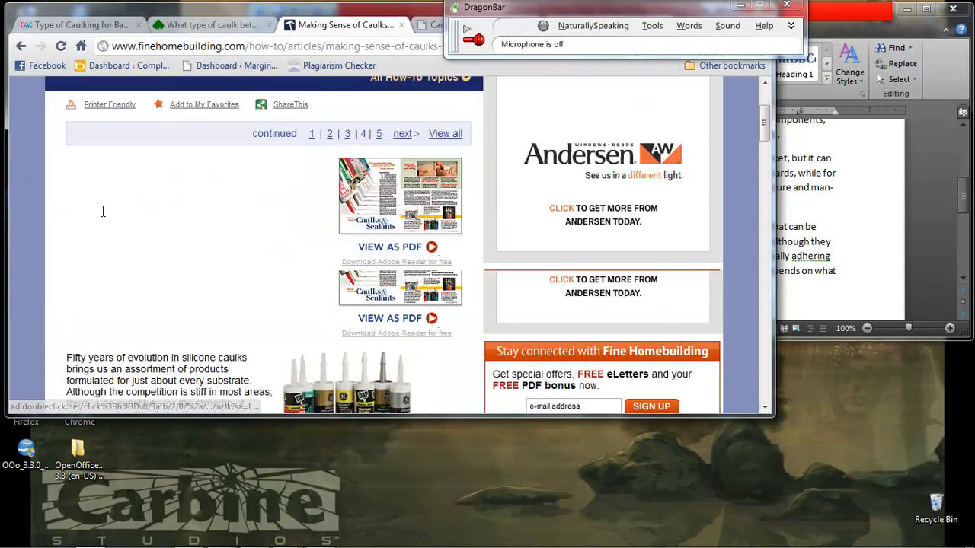
{"action": "scroll", "coordinate": [139, 189], "scroll_direction": "up", "scroll_amount": 4}
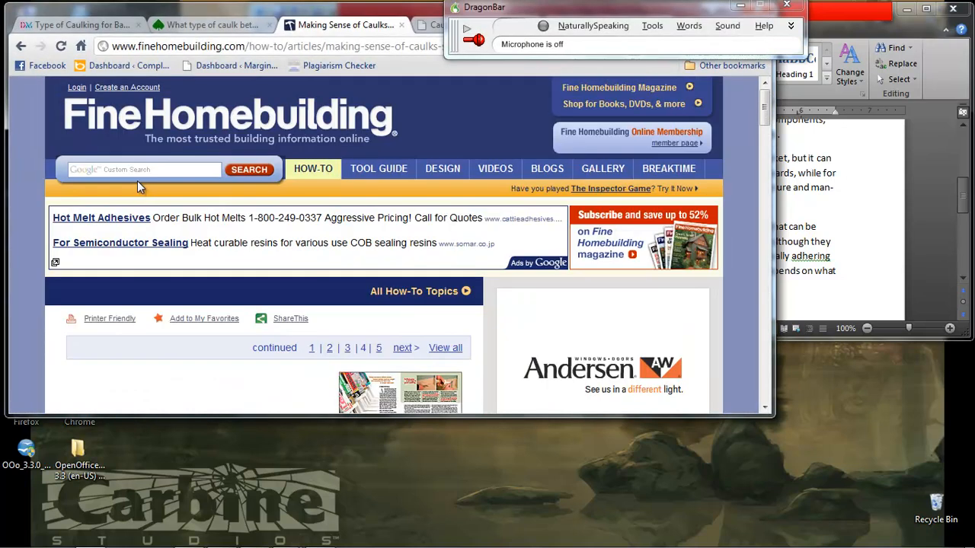
{"action": "scroll", "coordinate": [137, 180], "scroll_direction": "down", "scroll_amount": 5}
{"action": "scroll", "coordinate": [252, 219], "scroll_direction": "down", "scroll_amount": 4}
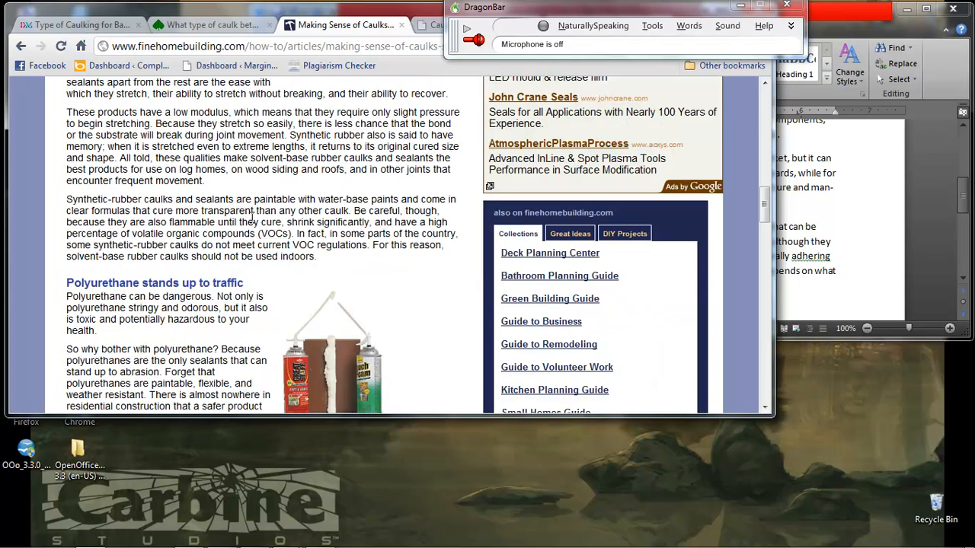
{"action": "scroll", "coordinate": [252, 218], "scroll_direction": "down", "scroll_amount": 4}
{"action": "scroll", "coordinate": [263, 208], "scroll_direction": "up", "scroll_amount": 2}
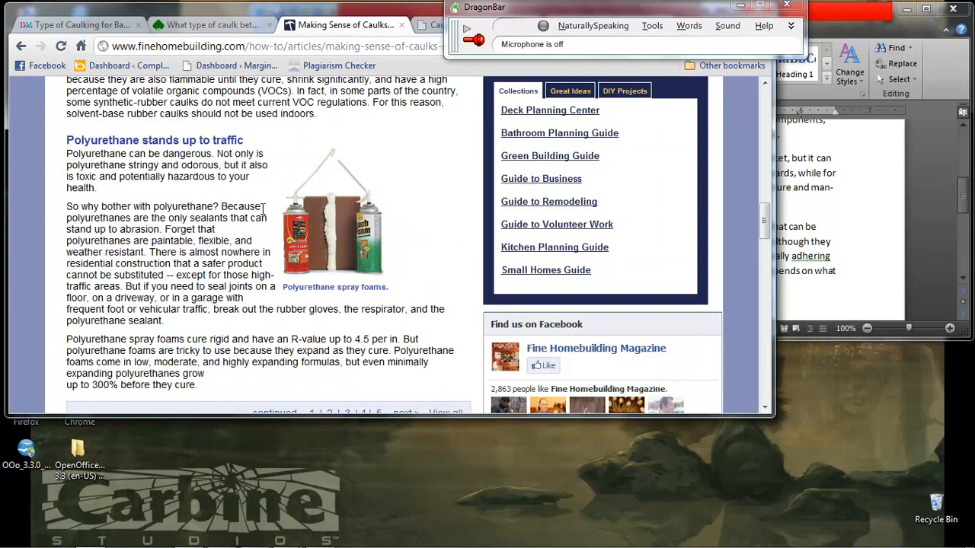
{"action": "scroll", "coordinate": [263, 208], "scroll_direction": "down", "scroll_amount": 2}
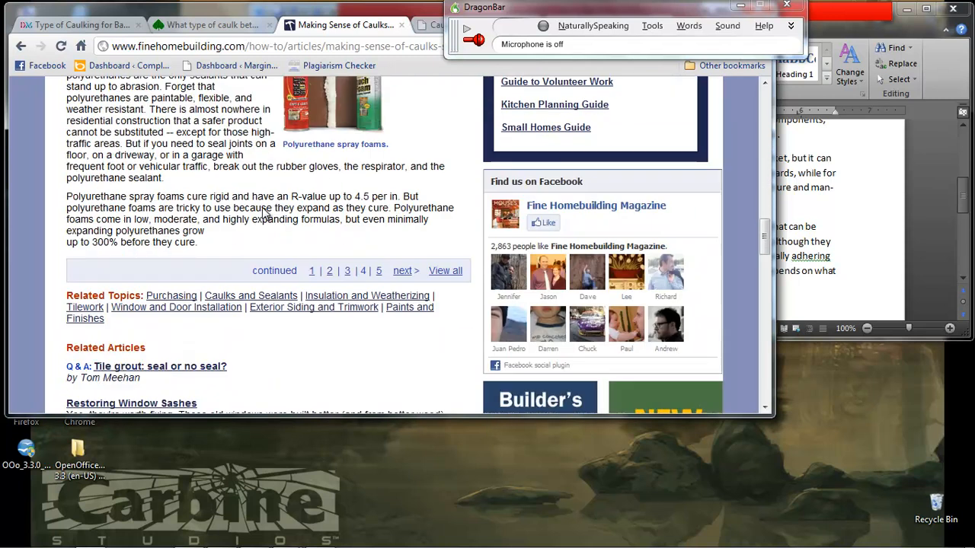
{"action": "left_click", "coordinate": [313, 273]}
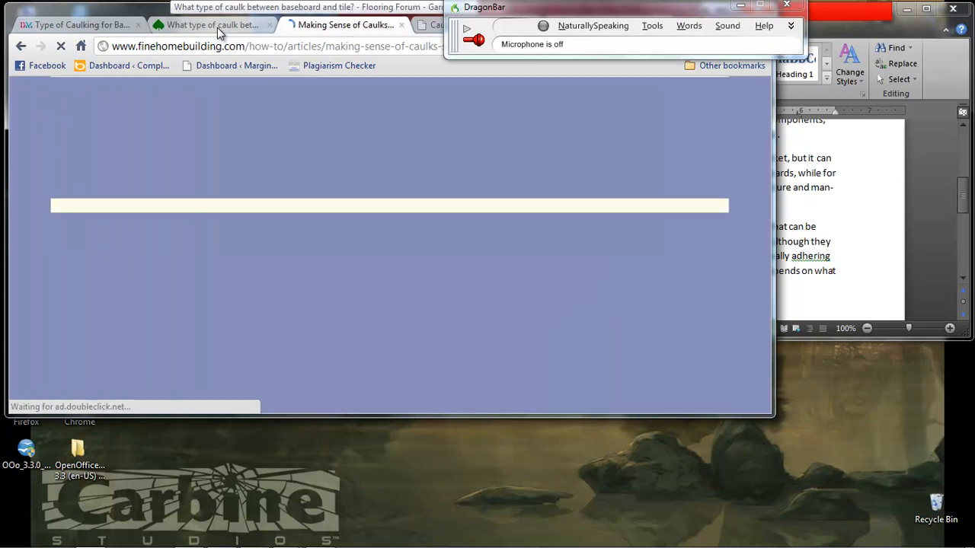
Check the GardenWeb caulk forum thread and the Home Addition Plus baseboard trim page, and close both pages
{"action": "left_click", "coordinate": [217, 28]}
{"action": "scroll", "coordinate": [358, 237], "scroll_direction": "down", "scroll_amount": 5}
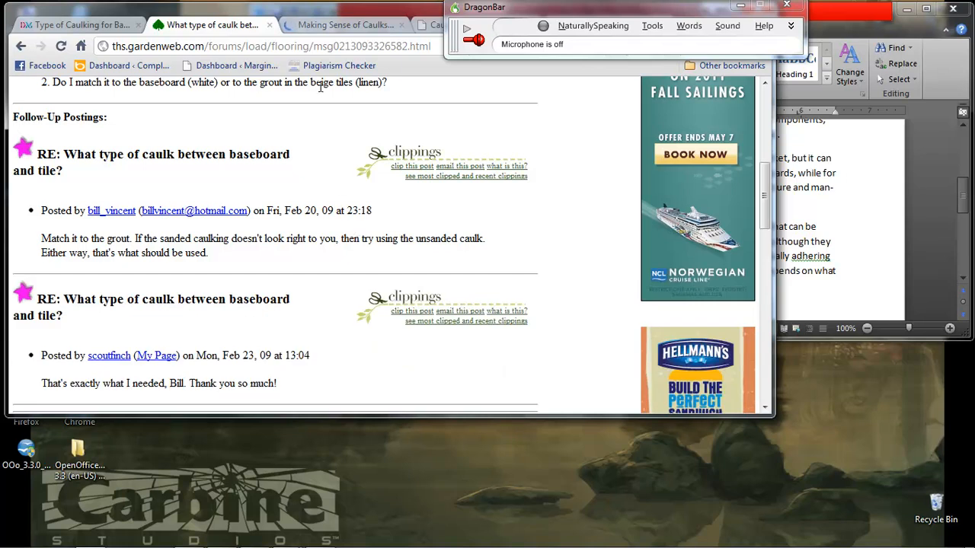
{"action": "left_click", "coordinate": [269, 26]}
{"action": "left_click", "coordinate": [339, 27]}
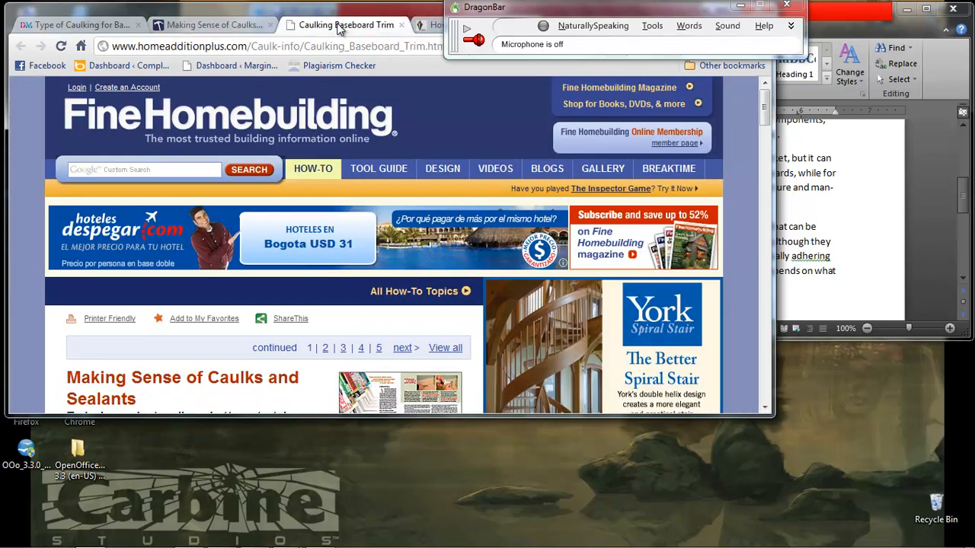
{"action": "scroll", "coordinate": [391, 238], "scroll_direction": "up", "scroll_amount": 20}
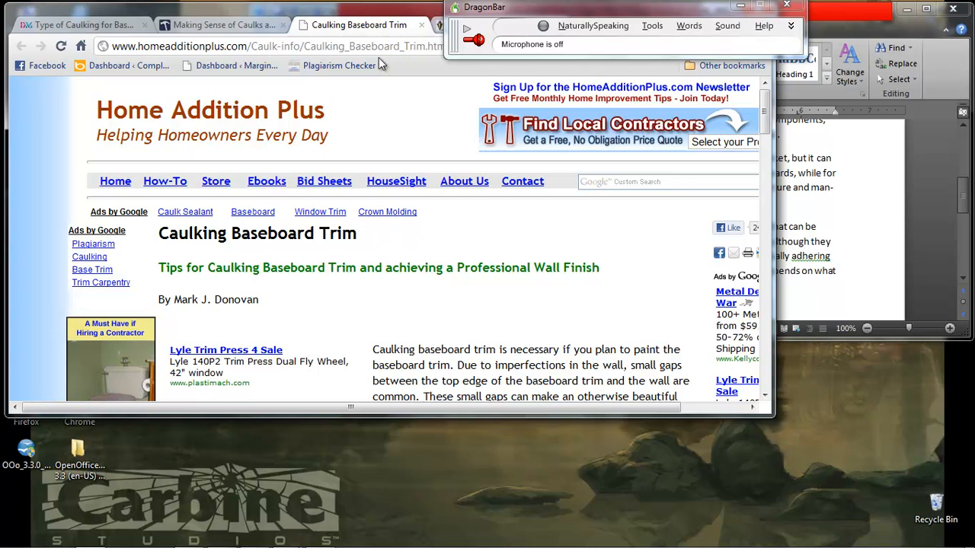
{"action": "left_click", "coordinate": [421, 26]}
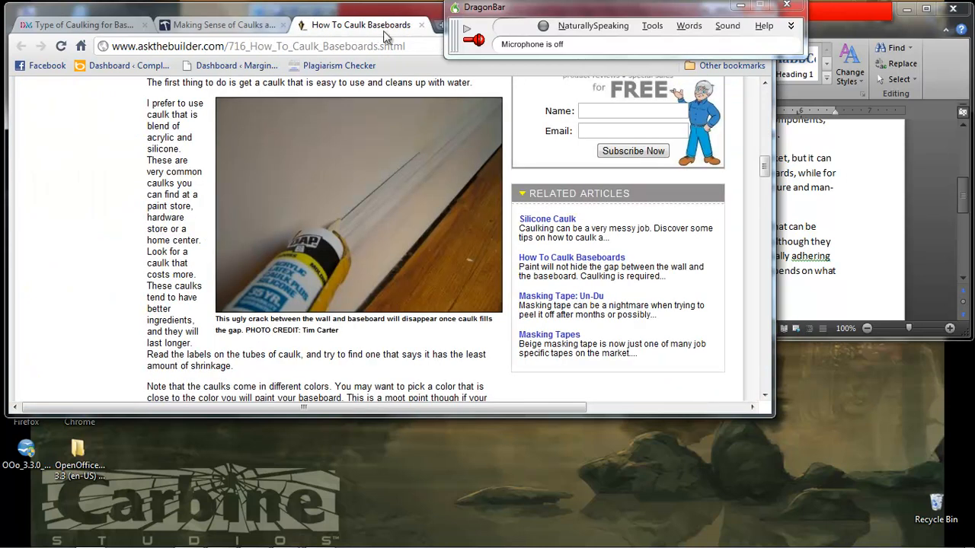
Revisit the Fine Homebuilding caulks and sealants article and return to the baseboard caulking article's submission form
{"action": "left_click", "coordinate": [238, 30]}
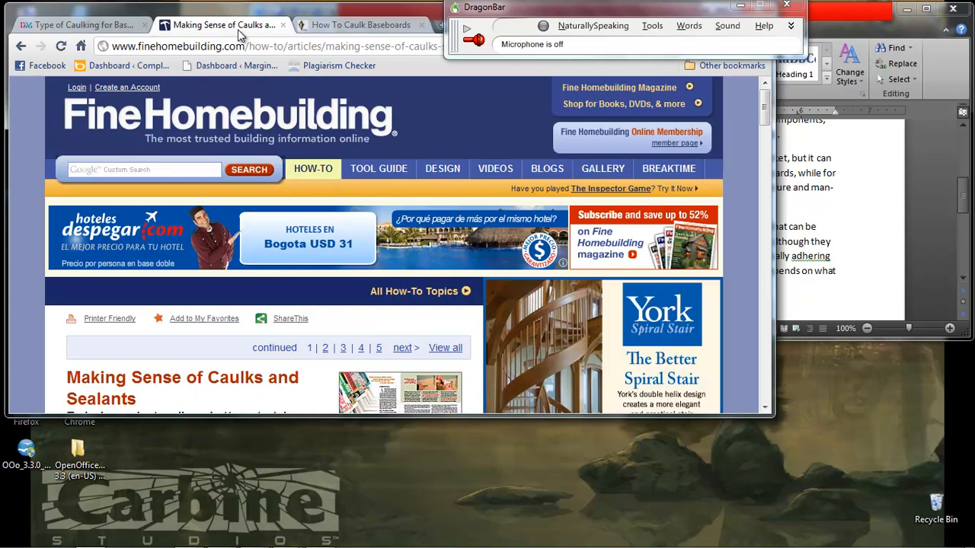
{"action": "scroll", "coordinate": [388, 243], "scroll_direction": "down", "scroll_amount": 5}
{"action": "left_click", "coordinate": [85, 25]}
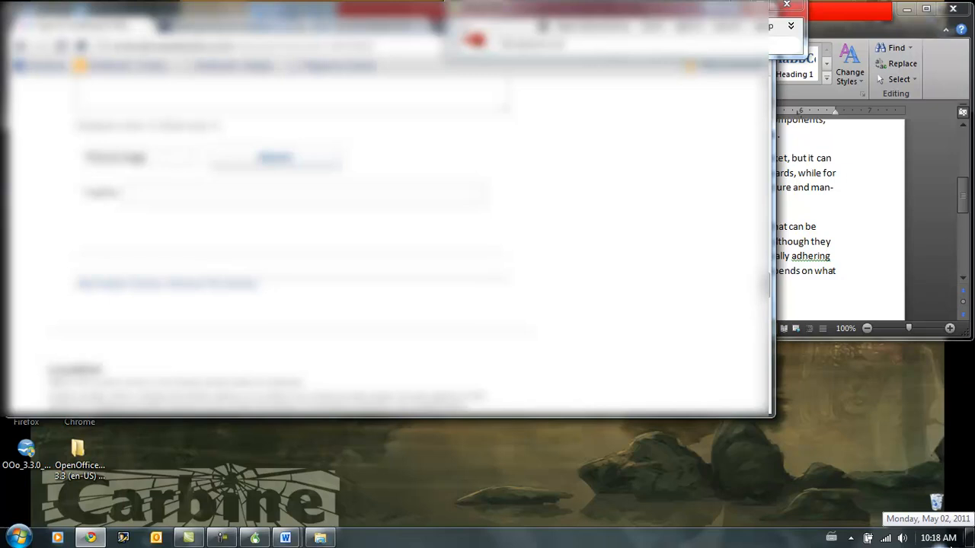
Switch to the Word document and review the caulking draft from the acrylic caulk section through the general adhesives paragraph
{"action": "left_click", "coordinate": [809, 273]}
{"action": "scroll", "coordinate": [798, 261], "scroll_direction": "up", "scroll_amount": 5}
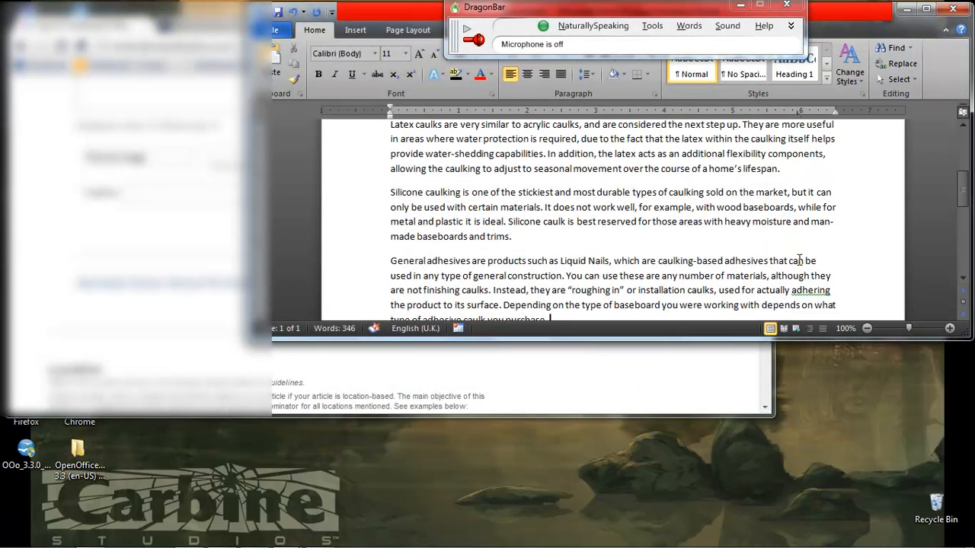
{"action": "scroll", "coordinate": [798, 261], "scroll_direction": "up", "scroll_amount": 1}
{"action": "scroll", "coordinate": [798, 262], "scroll_direction": "down", "scroll_amount": 7}
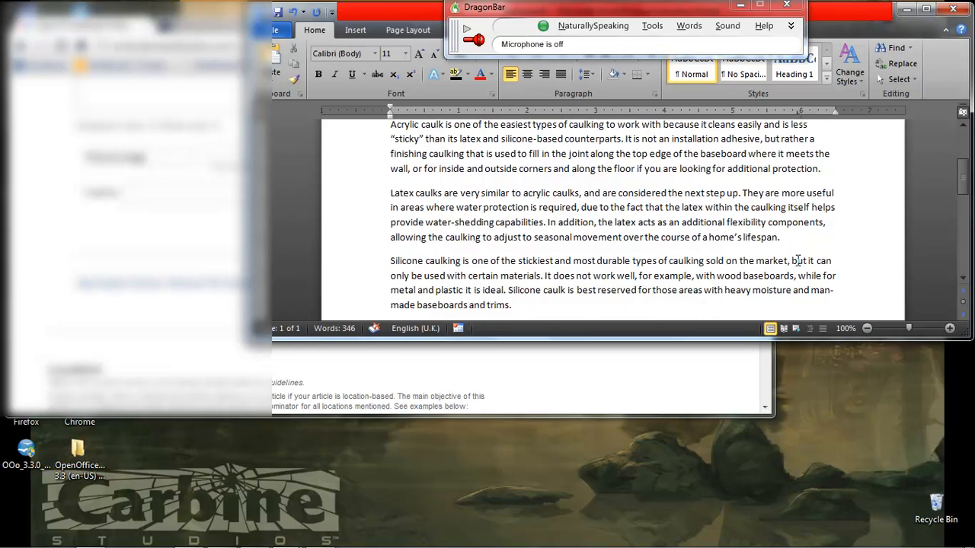
{"action": "scroll", "coordinate": [798, 261], "scroll_direction": "down", "scroll_amount": 1}
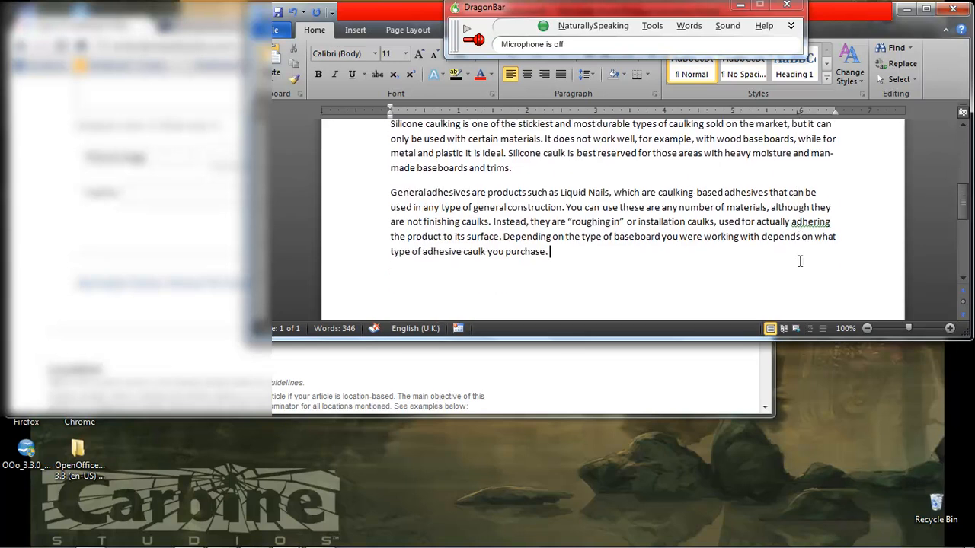
{"action": "scroll", "coordinate": [800, 261], "scroll_direction": "up", "scroll_amount": 9}
{"action": "scroll", "coordinate": [798, 270], "scroll_direction": "down", "scroll_amount": 8}
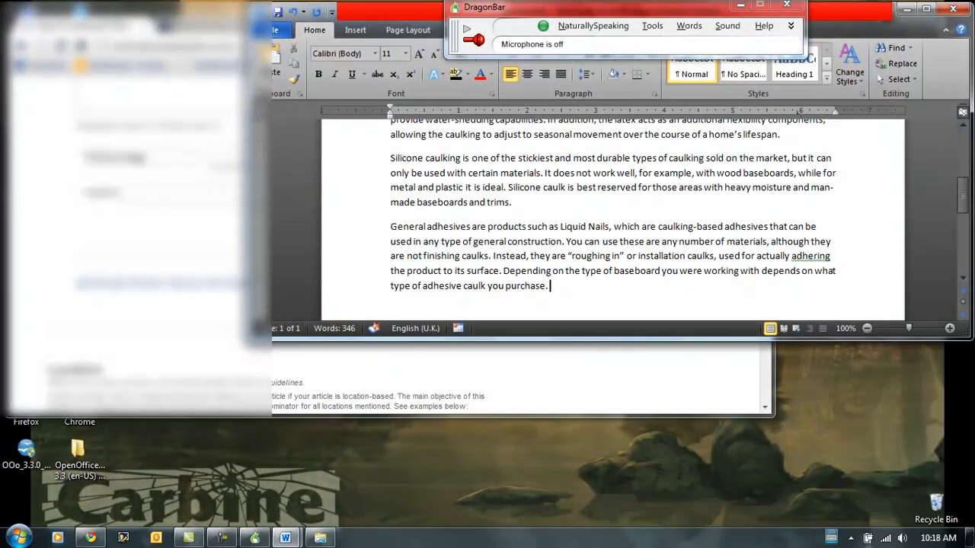
{"action": "key", "text": "F9"}
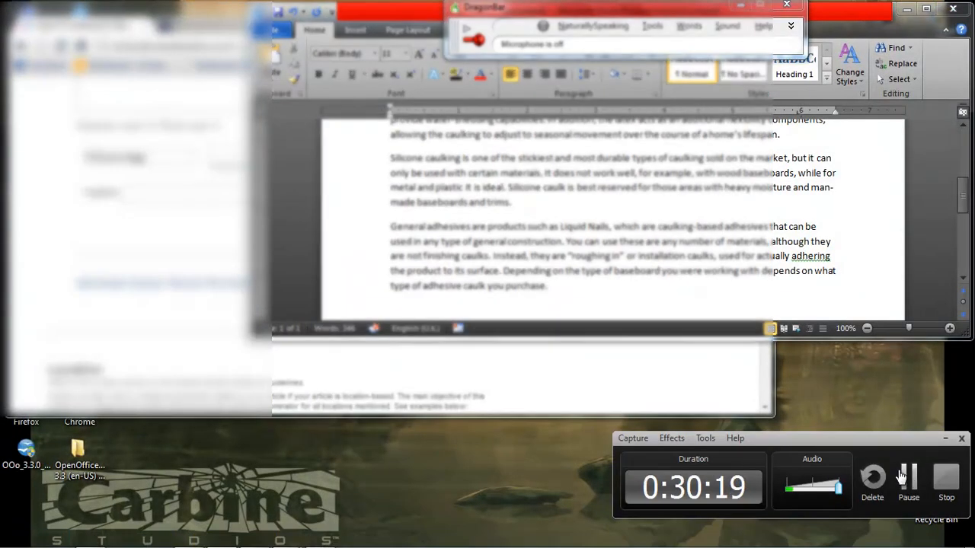
{"action": "key", "text": "F9"}
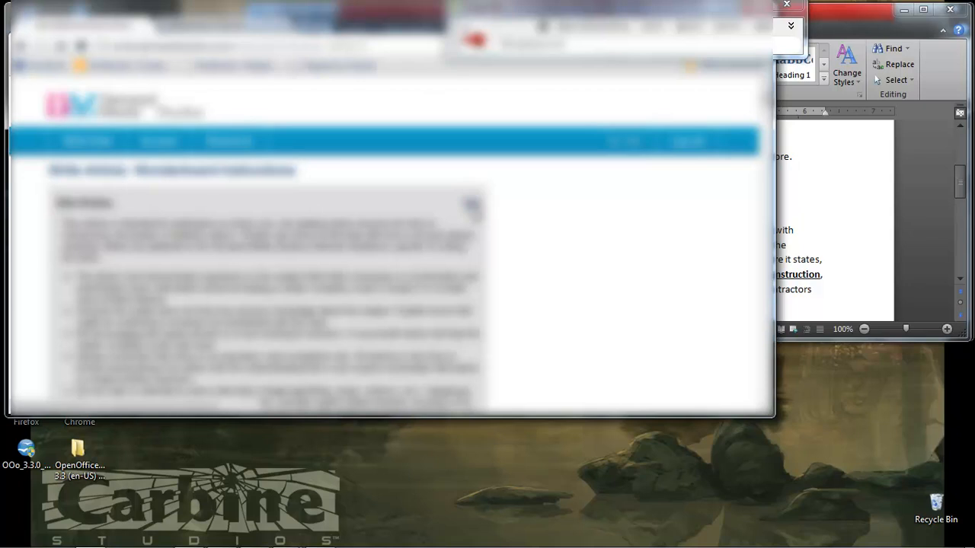
Collapse the guidelines box on the Wonderboard Instructions article form and delete the entire caulking draft from the Word document
{"action": "left_click", "coordinate": [472, 204]}
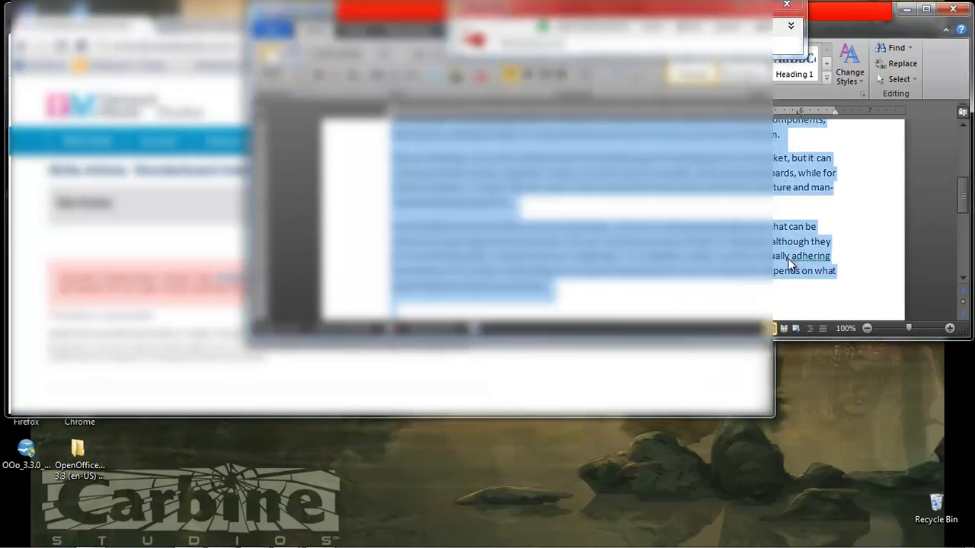
{"action": "key", "text": "Delete"}
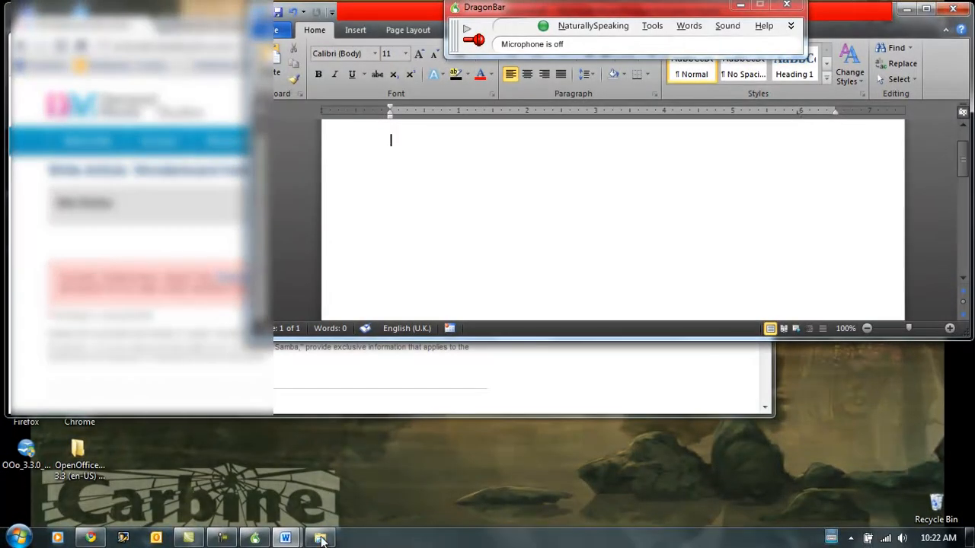
{"action": "left_click", "coordinate": [230, 538]}
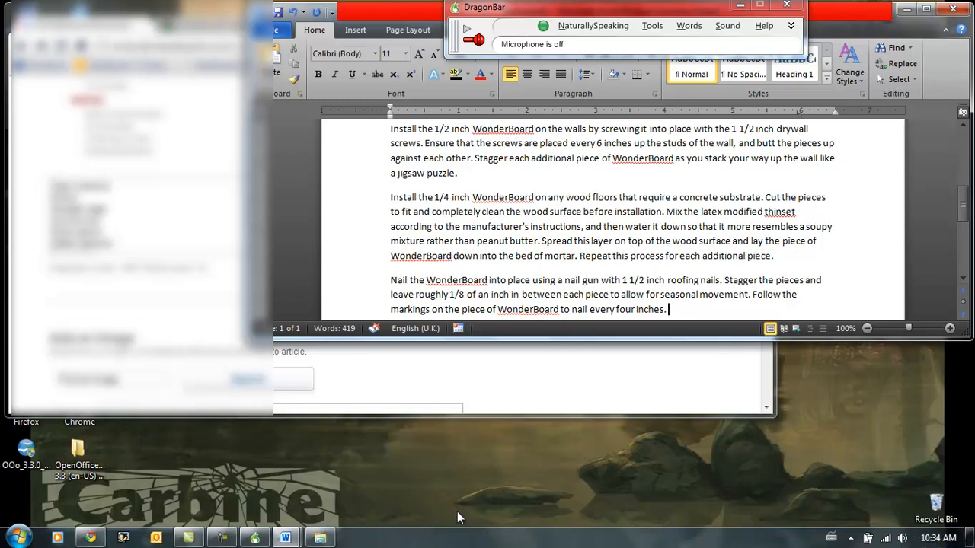
{"action": "left_click", "coordinate": [222, 537]}
{"action": "left_click", "coordinate": [904, 478]}
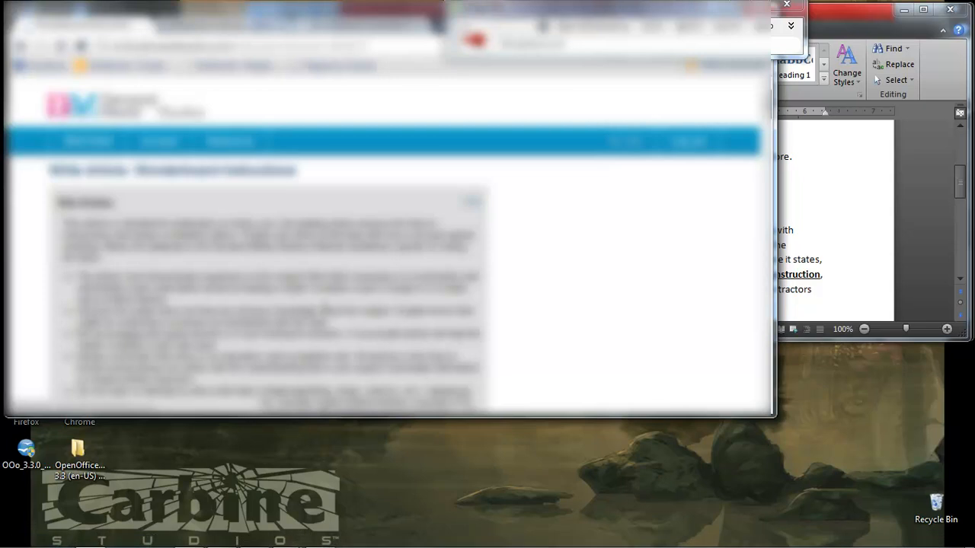
Proofread the Wonderboard Instructions article form down to its Resources section, inserting "financial" into the section body text
{"action": "scroll", "coordinate": [335, 297], "scroll_direction": "down", "scroll_amount": 15}
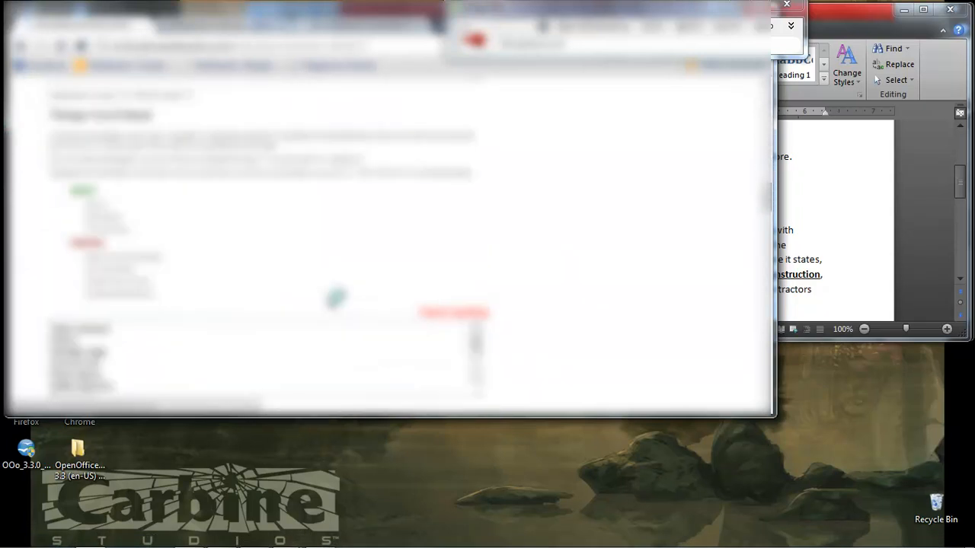
{"action": "scroll", "coordinate": [335, 297], "scroll_direction": "up", "scroll_amount": 5}
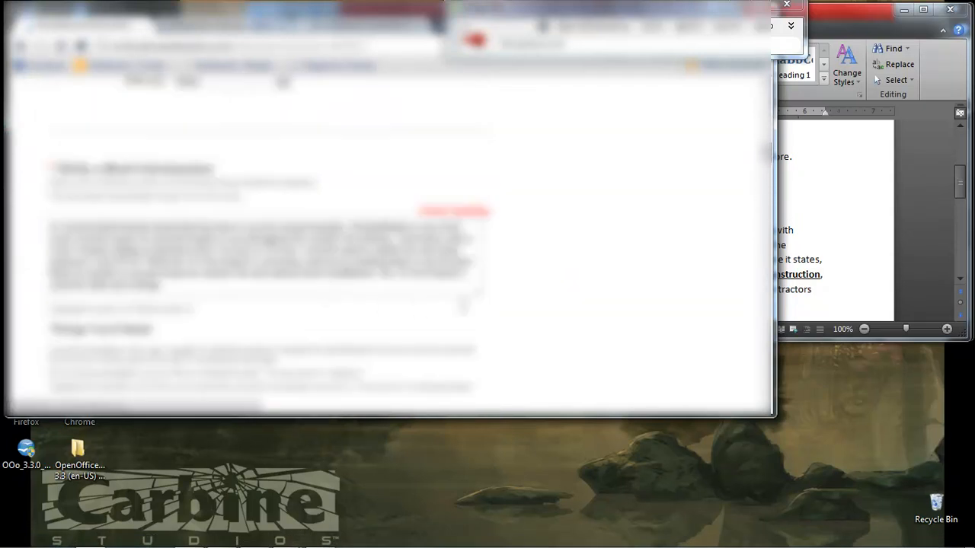
{"action": "scroll", "coordinate": [628, 316], "scroll_direction": "down", "scroll_amount": 5}
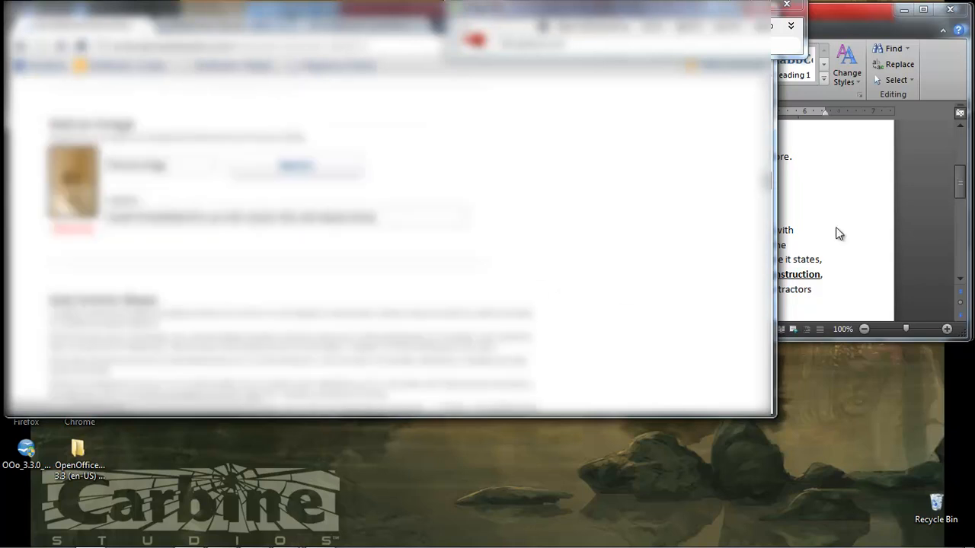
{"action": "scroll", "coordinate": [442, 309], "scroll_direction": "down", "scroll_amount": 3}
{"action": "scroll", "coordinate": [444, 308], "scroll_direction": "down", "scroll_amount": 6}
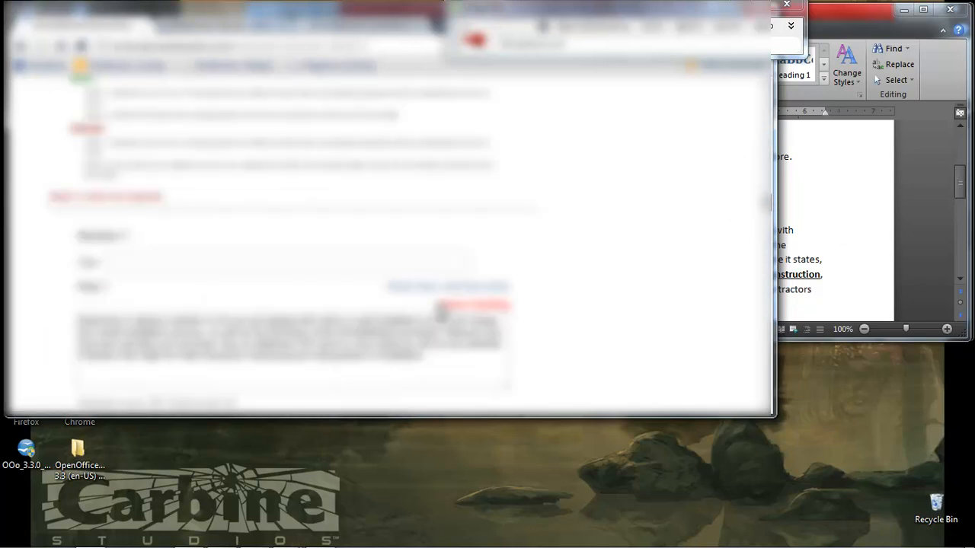
{"action": "left_click", "coordinate": [307, 202]}
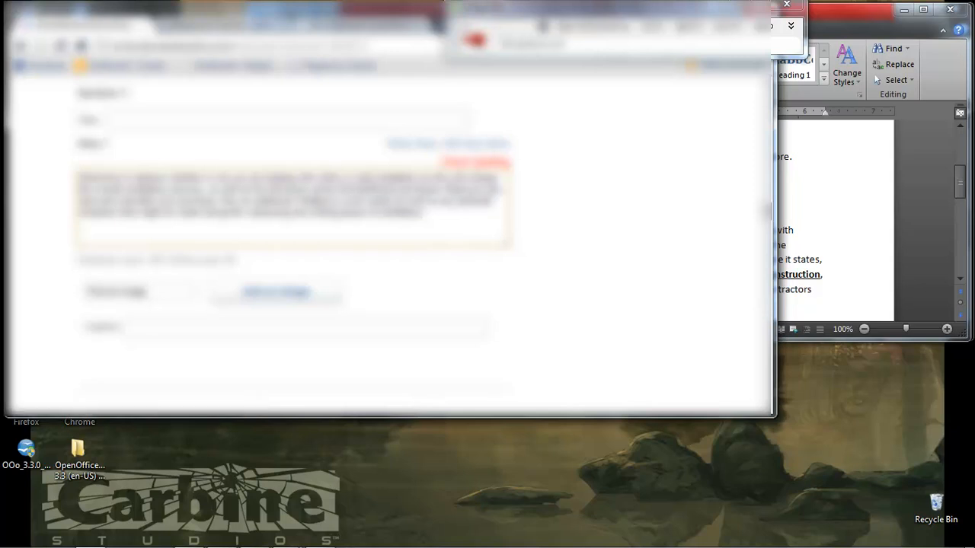
{"action": "type", "text": "financial"}
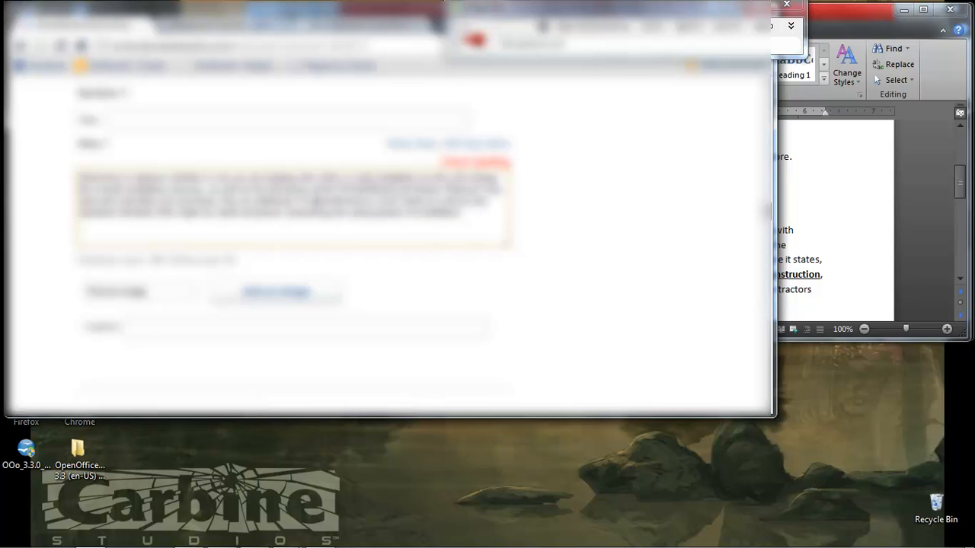
{"action": "scroll", "coordinate": [326, 248], "scroll_direction": "down", "scroll_amount": 15}
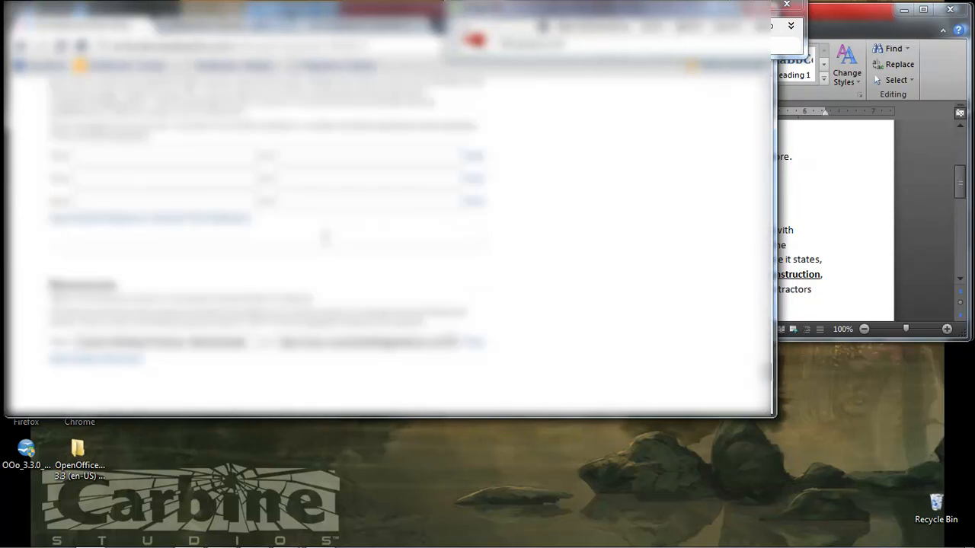
{"action": "scroll", "coordinate": [255, 400], "scroll_direction": "down", "scroll_amount": 5}
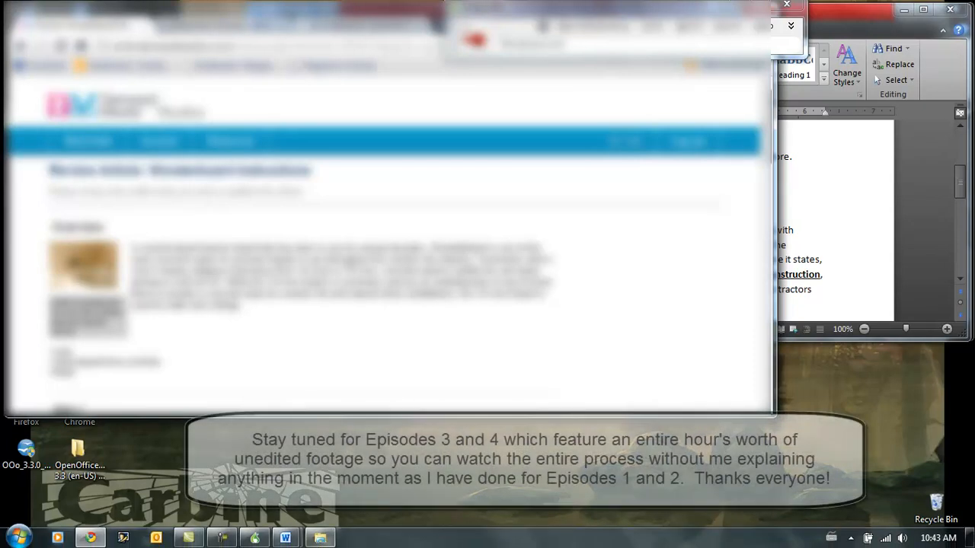
{"action": "left_click", "coordinate": [234, 542]}
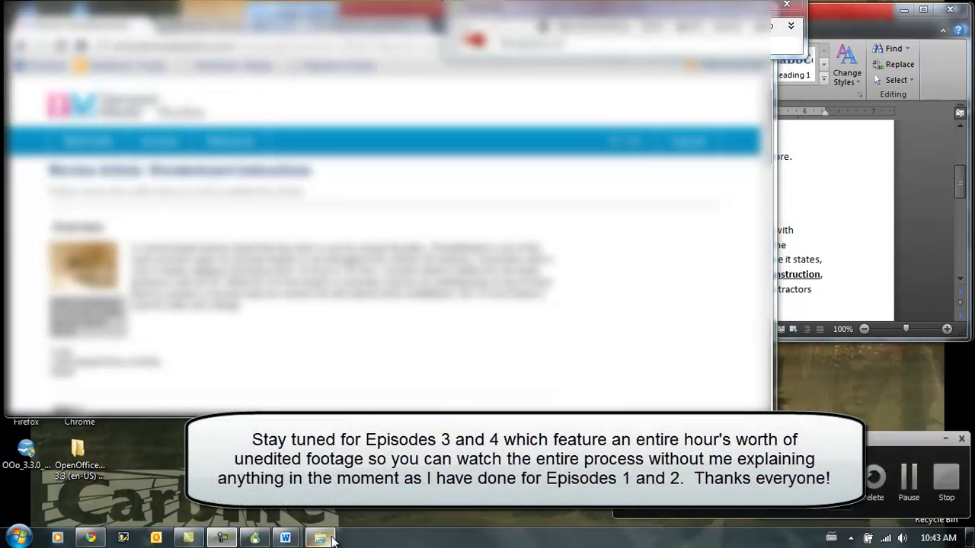
{"action": "mouse_move", "coordinate": [333, 539]}
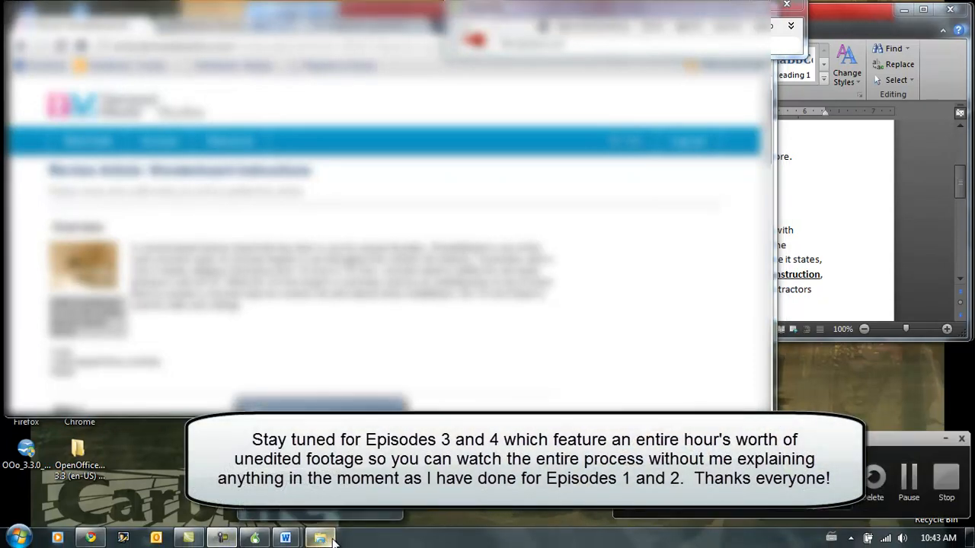